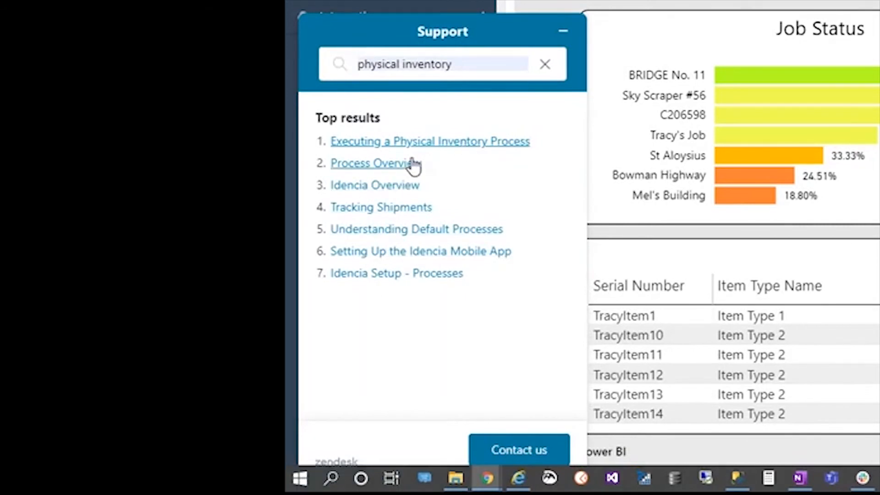
Read the "Executing a Physical Inventory Process" help article, including its shipping process prerequisites and steps, and close the support widget
left_click(468, 151)
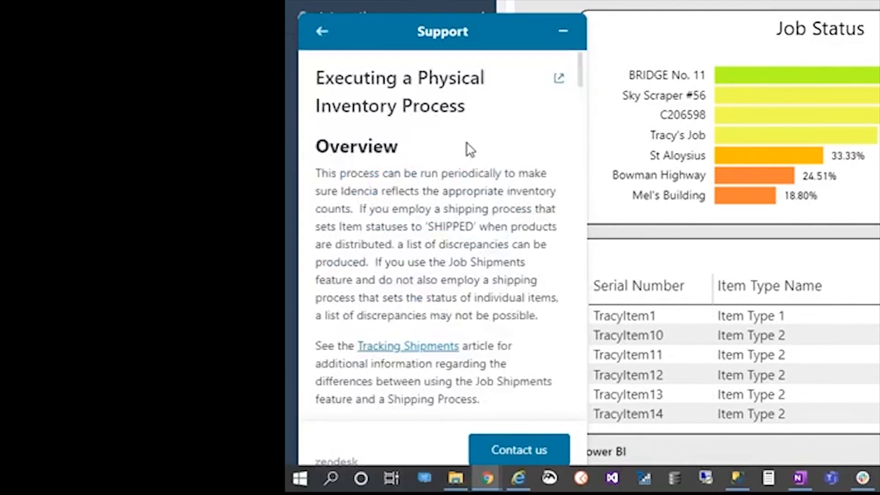
scroll(497, 179, "down", 1)
scroll(527, 222, "down", 1)
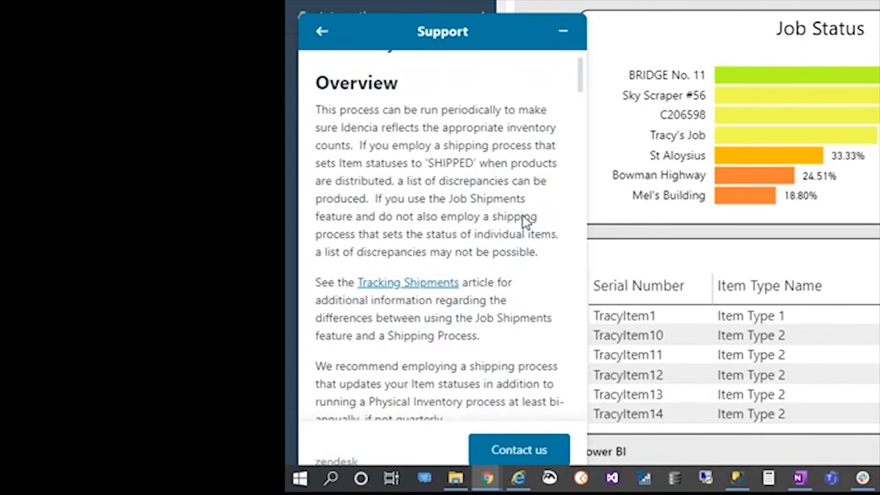
scroll(526, 222, "down", 6)
scroll(526, 237, "down", 7)
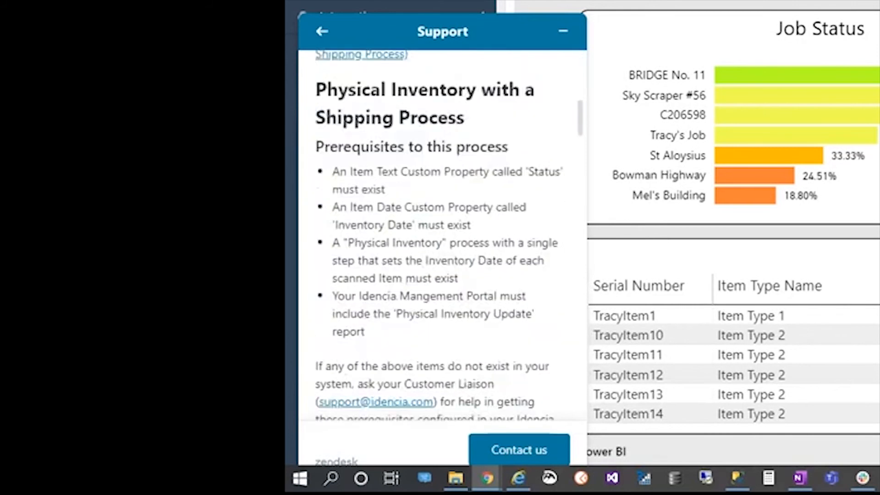
scroll(525, 238, "down", 5)
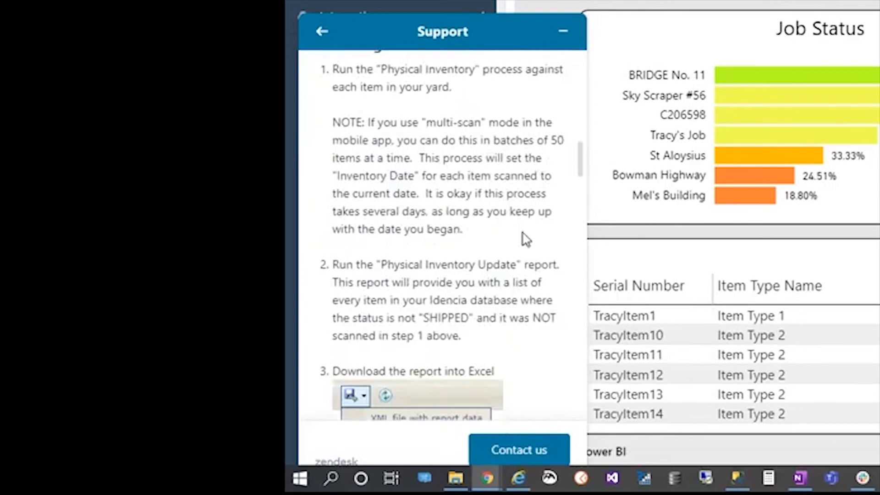
scroll(526, 238, "down", 2)
scroll(525, 240, "up", 10)
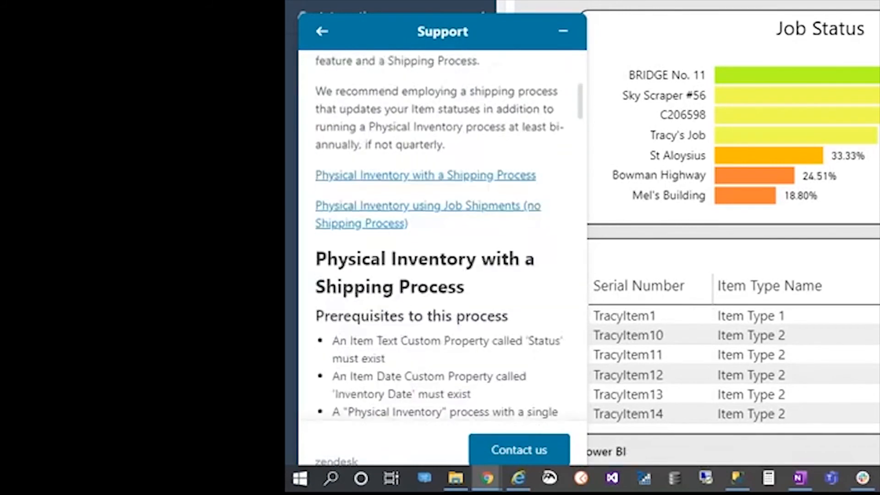
scroll(443, 238, "up", 6)
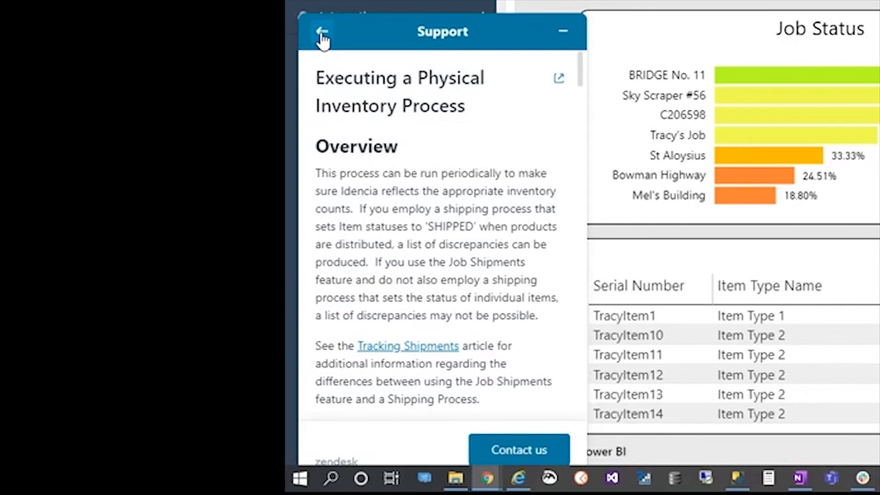
left_click(322, 33)
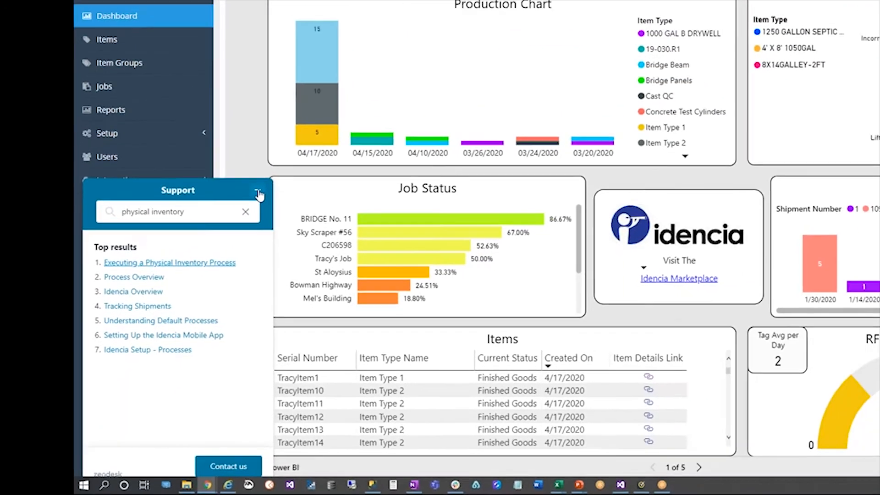
left_click(402, 118)
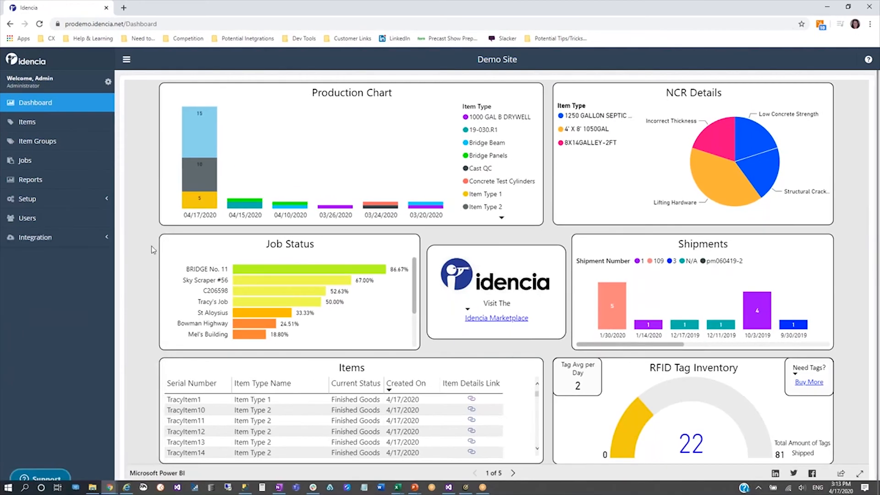
left_click(76, 184)
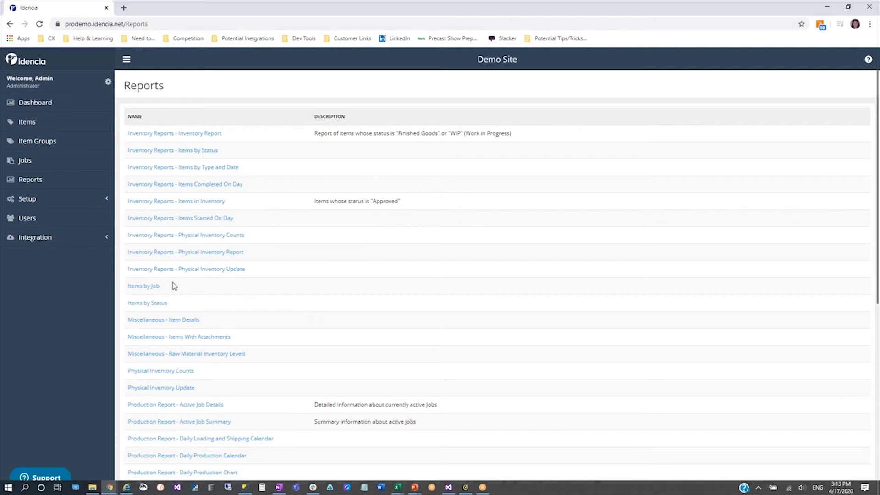
left_click(145, 287)
left_click(293, 129)
left_click(302, 170)
left_click(837, 130)
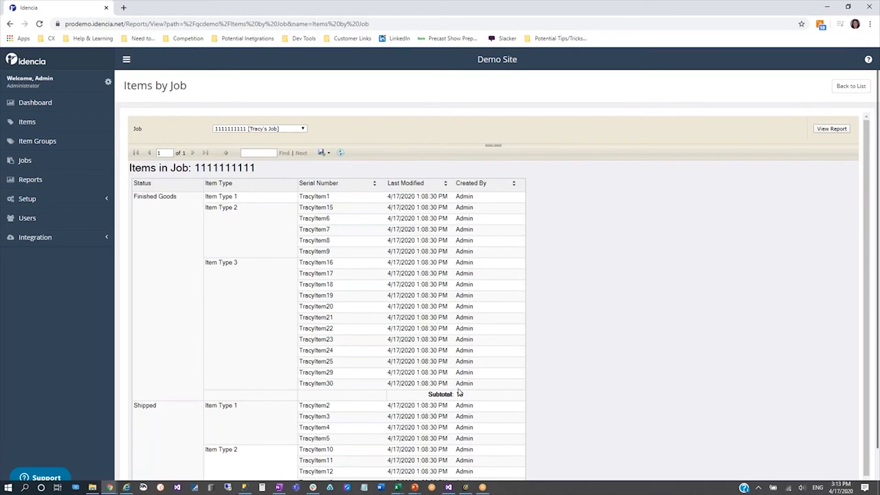
Examine the report's Finished Goods and Shipped groups, including the items and subtotal of each status
left_click_drag(474, 400, 423, 398)
left_click(150, 204)
scroll(338, 367, "down", 1)
scroll(339, 368, "down", 1)
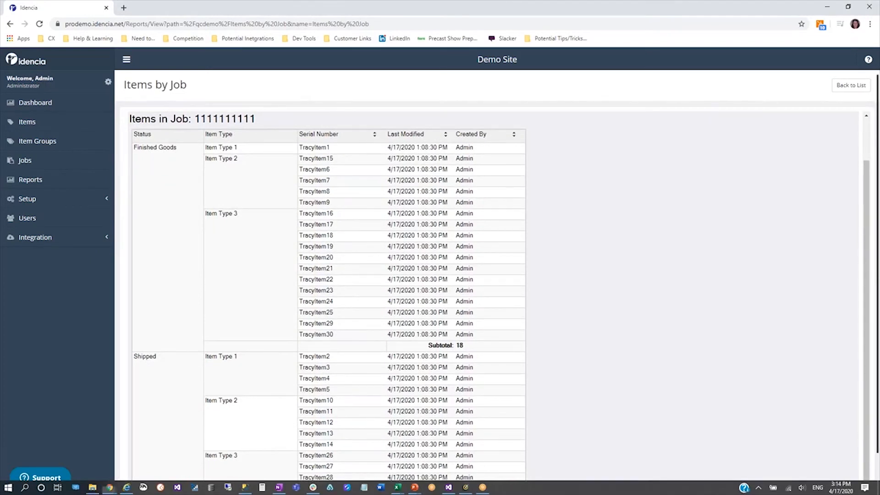
scroll(876, 287, "down", 1)
scroll(149, 308, "down", 1)
double_click(146, 307)
left_click(184, 332)
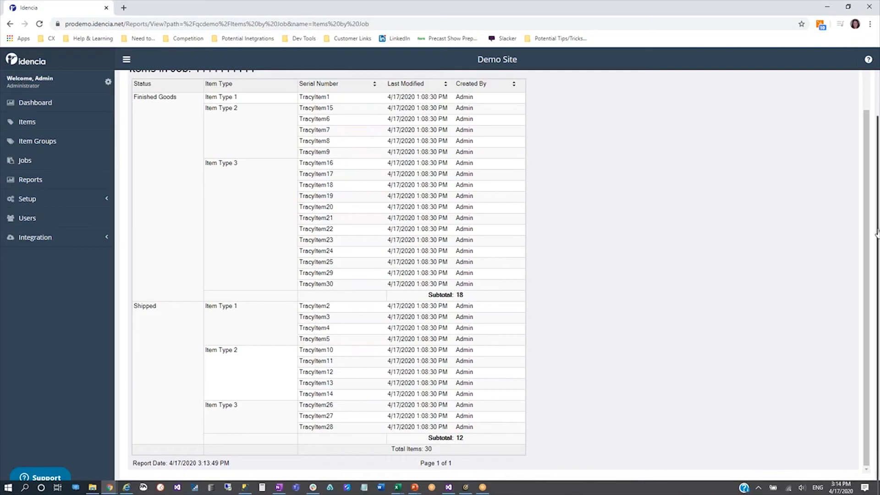
left_click_drag(866, 233, 876, 171)
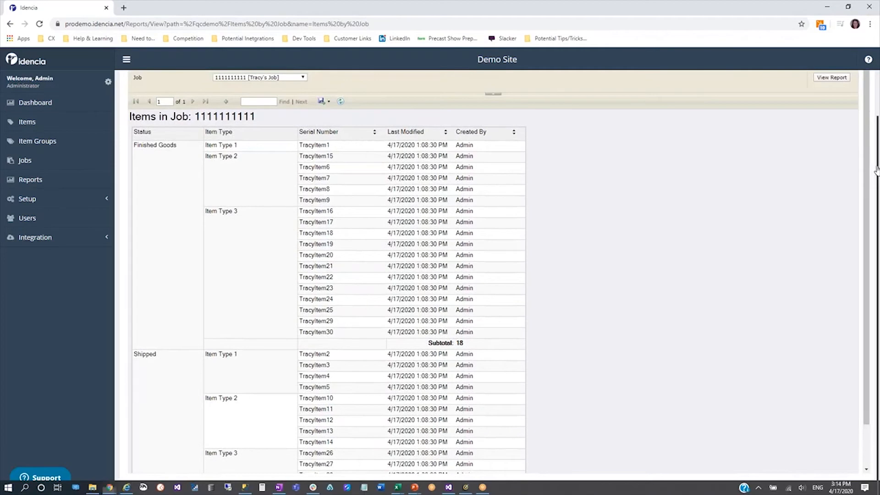
scroll(721, 231, "up", 2)
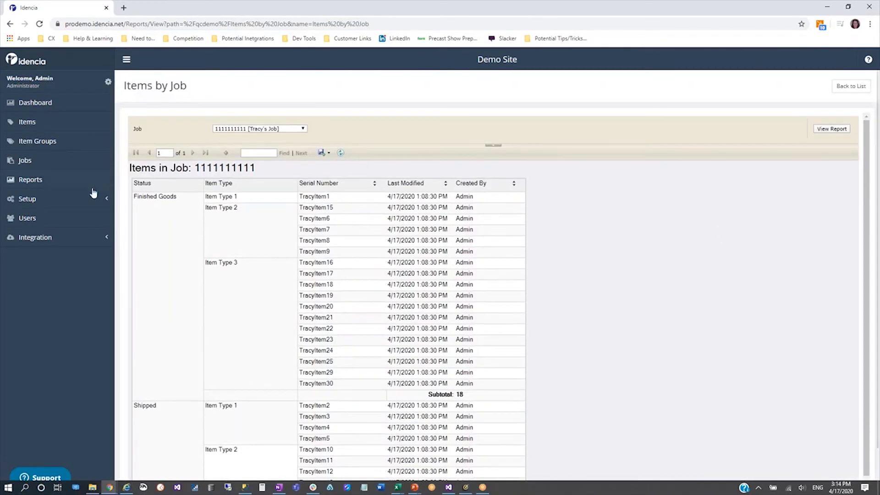
Open the details of the Physical Inventory process in the process setup
left_click(52, 200)
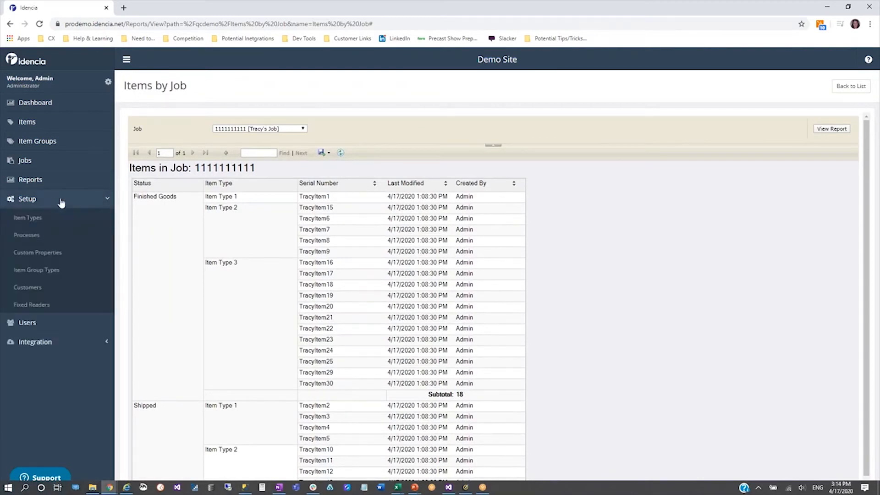
left_click(41, 238)
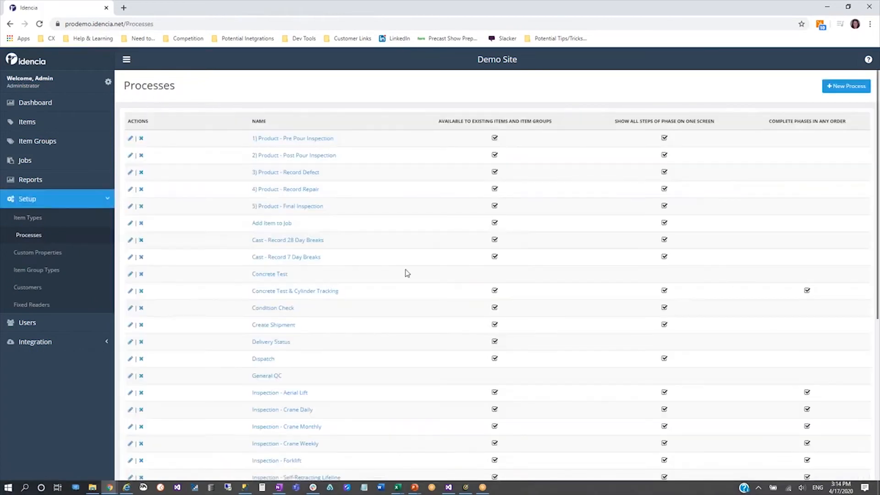
scroll(406, 273, "down", 3)
left_click(291, 422)
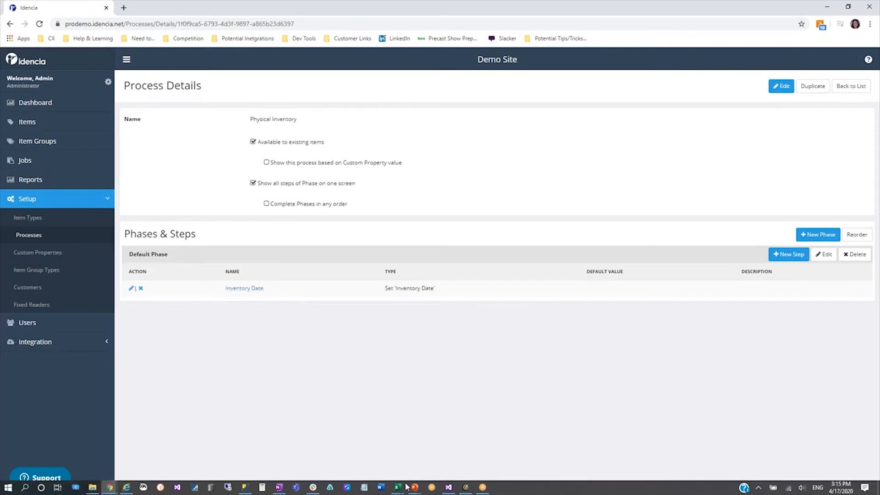
Switch to the PhyInv_ShippingProcess.csv workbook in Excel and examine its serial numbers, item type numbers and inventory dates
mouse_move(400, 488)
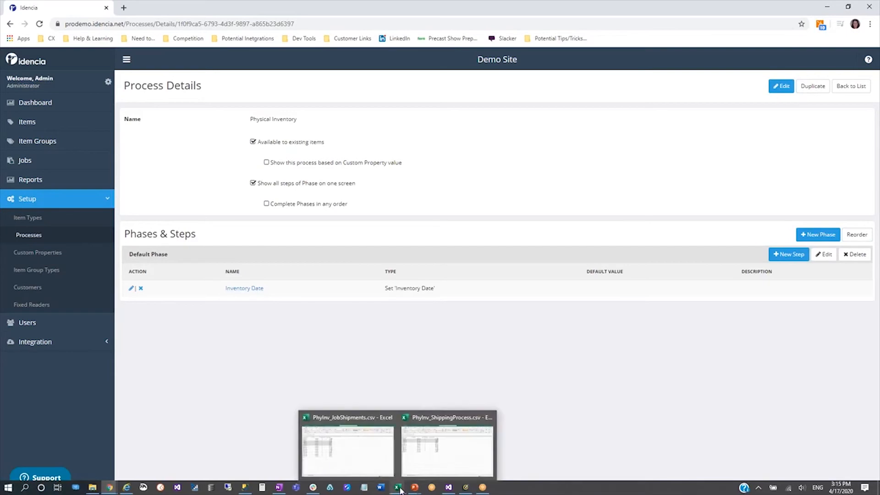
left_click(427, 465)
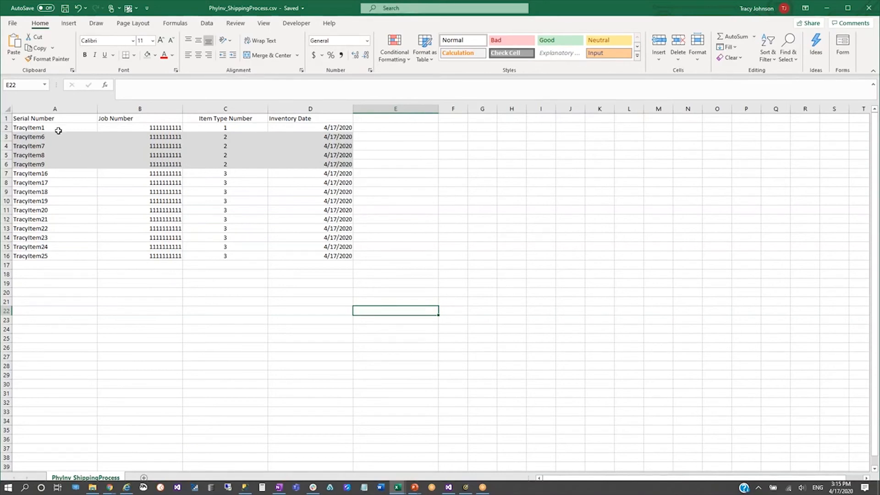
left_click_drag(58, 130, 55, 244)
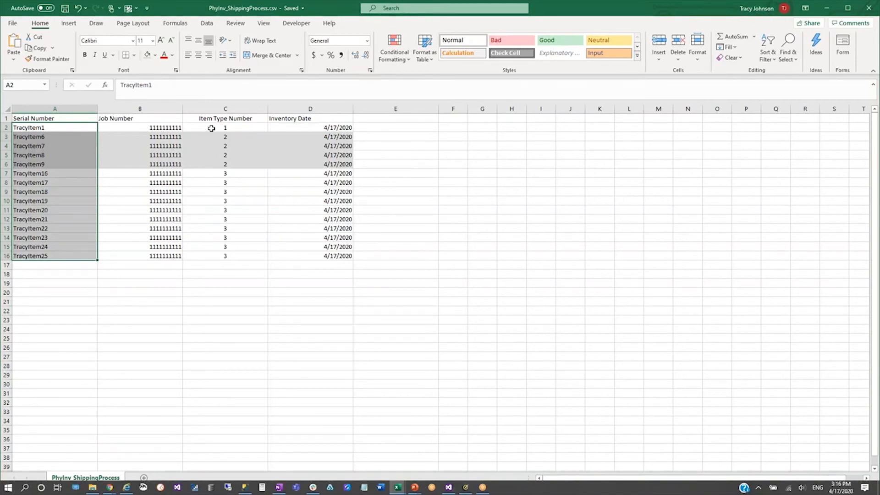
left_click(212, 175)
left_click_drag(212, 175, 211, 255)
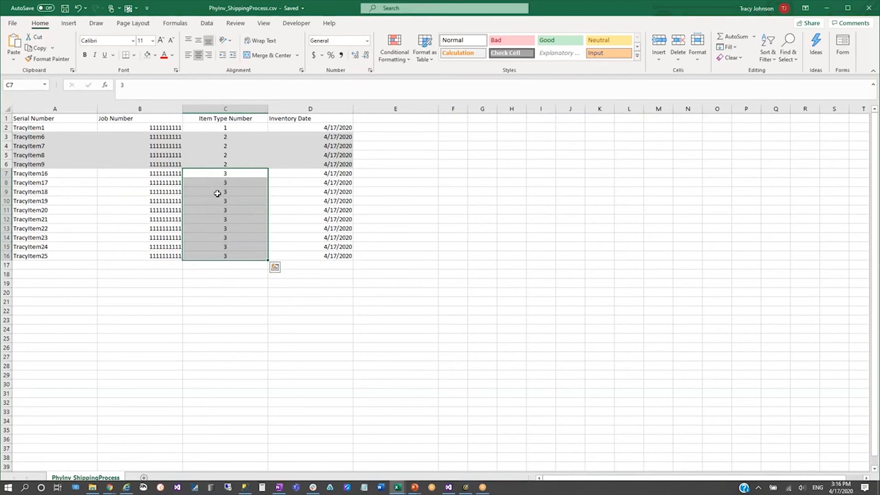
left_click(307, 201)
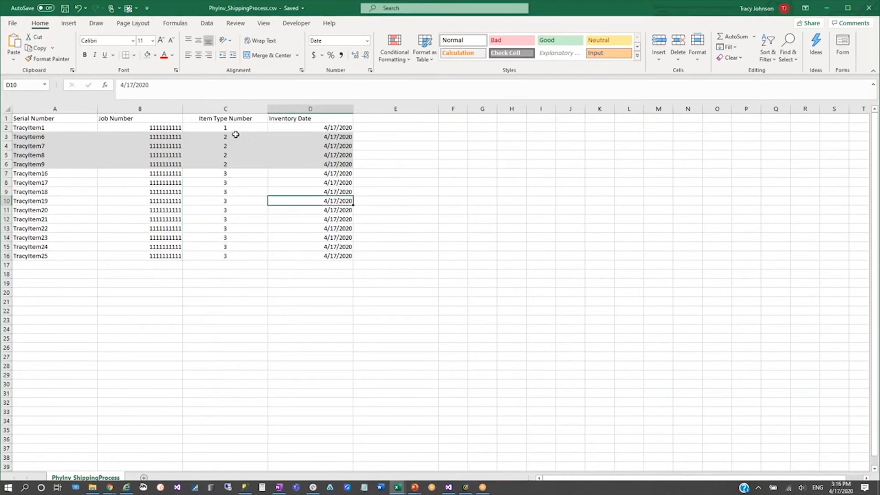
left_click(76, 126)
left_click_drag(75, 126, 80, 255)
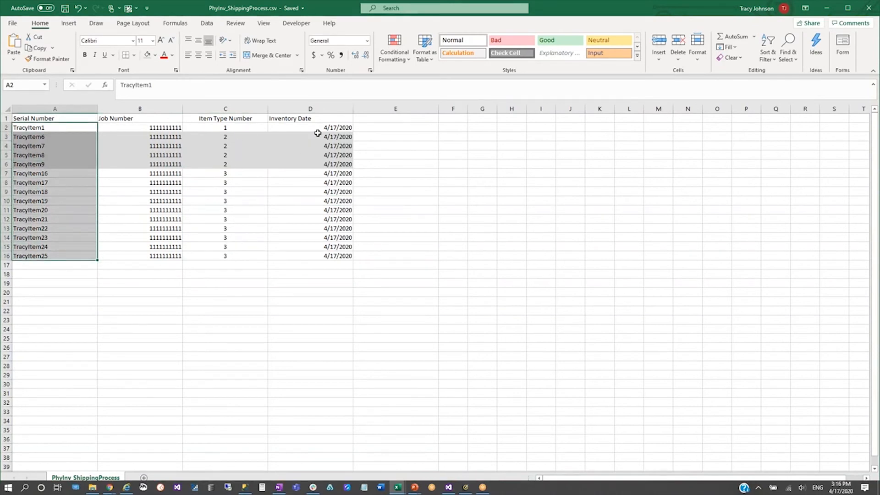
left_click_drag(311, 128, 308, 255)
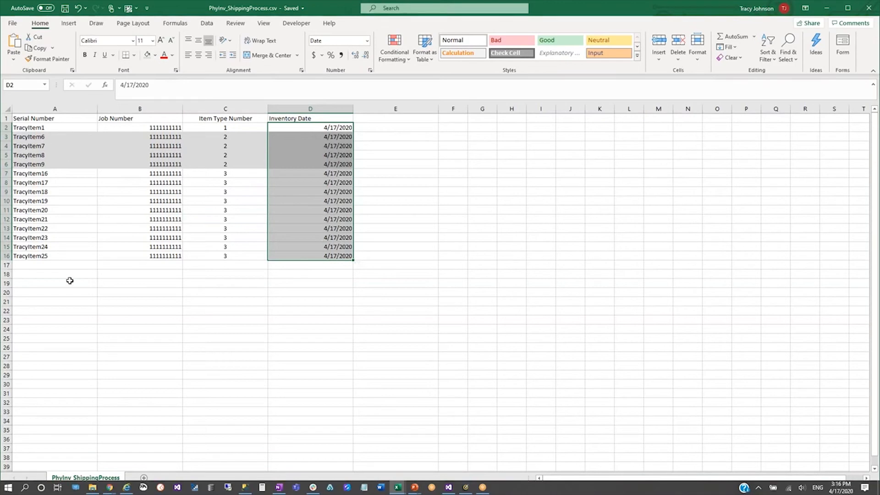
left_click(298, 231)
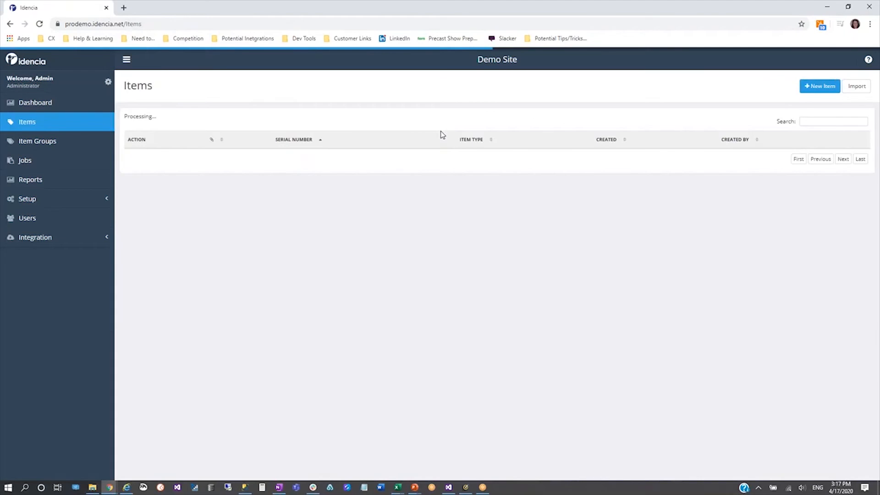
Import the items from PhyInv_ShippingProcess.csv into the Idencia item list in Chrome
left_click(856, 89)
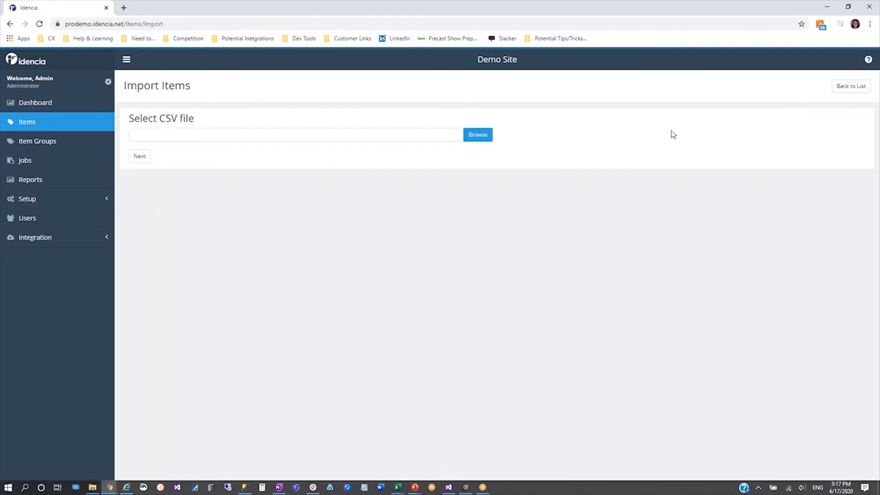
left_click(478, 136)
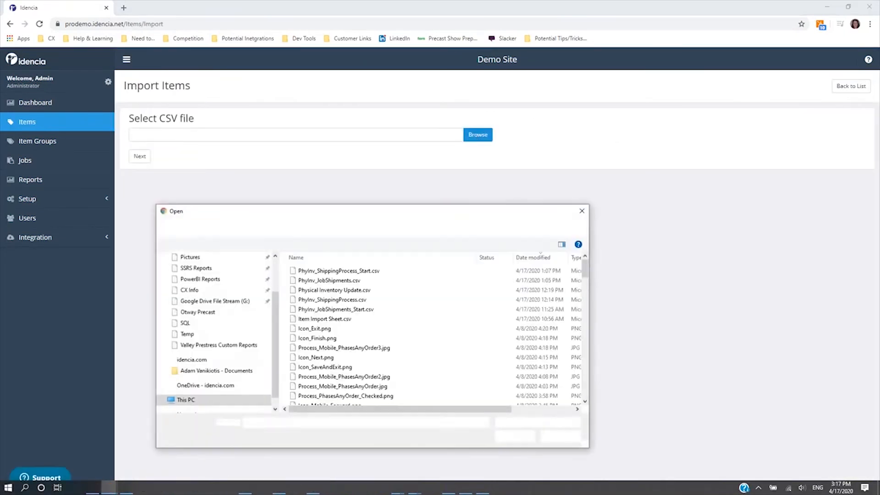
left_click(337, 299)
left_click(514, 437)
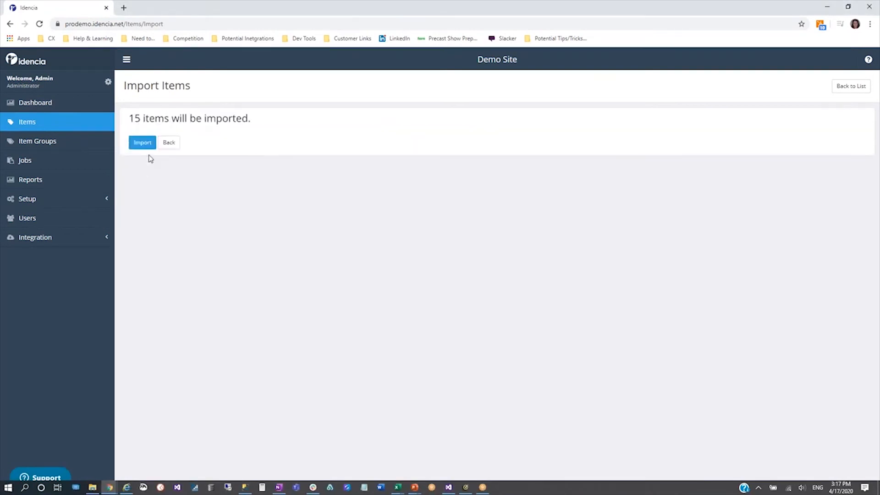
left_click(143, 144)
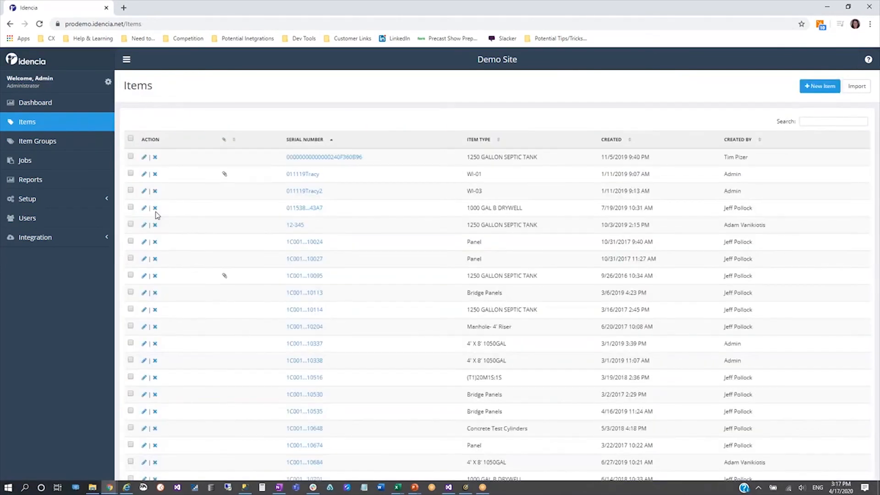
left_click(46, 162)
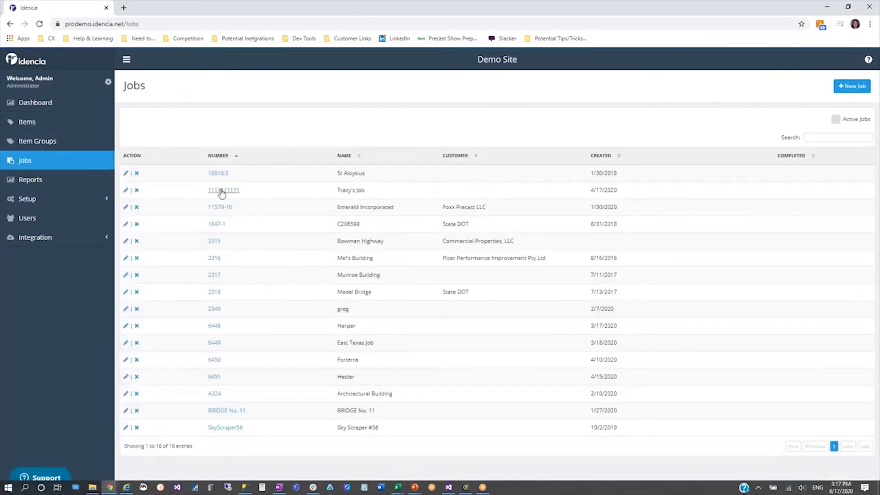
left_click(222, 191)
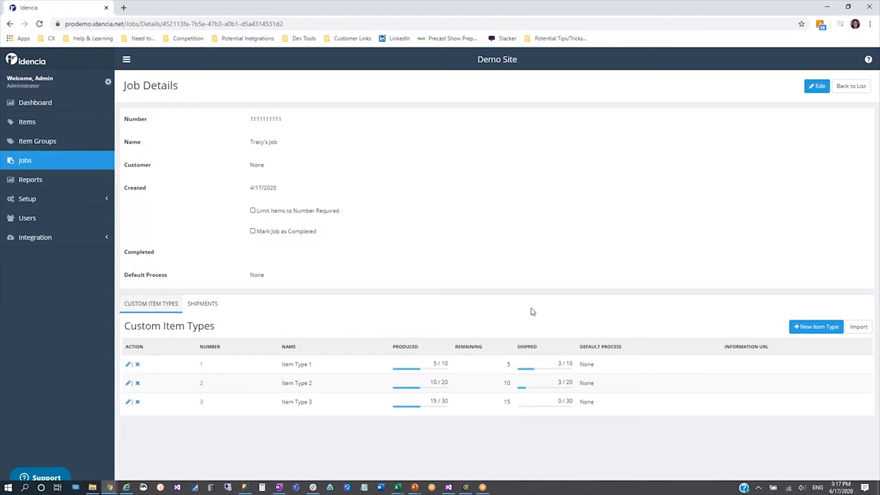
left_click(202, 367)
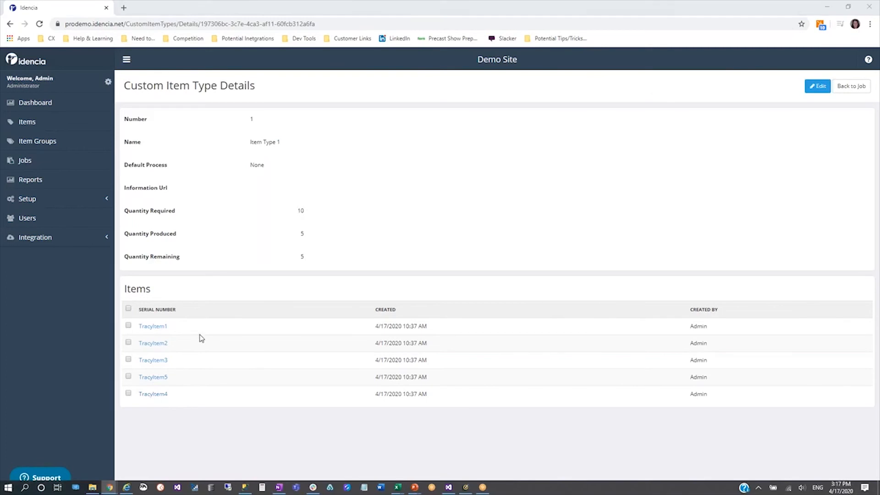
Switch to the PhyInv_ShippingProcess.csv workbook in Excel and check the serial number and inventory date of TracyItem1
key("alt+Tab")
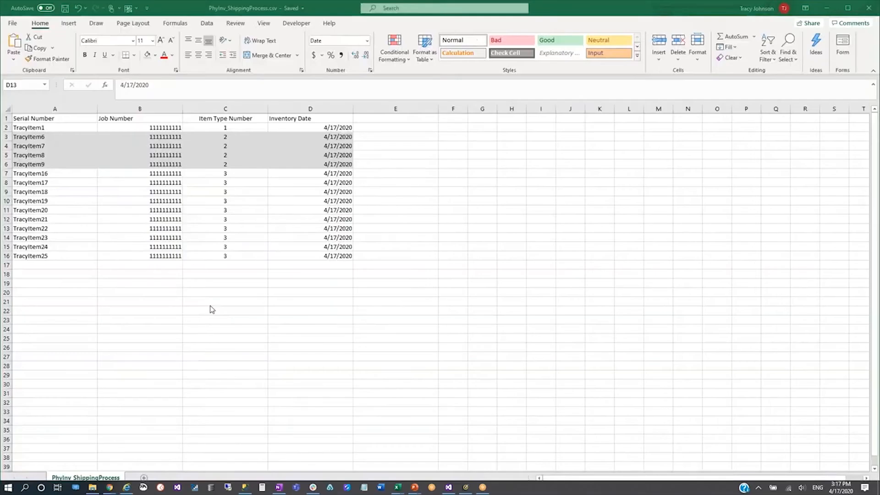
left_click(44, 130)
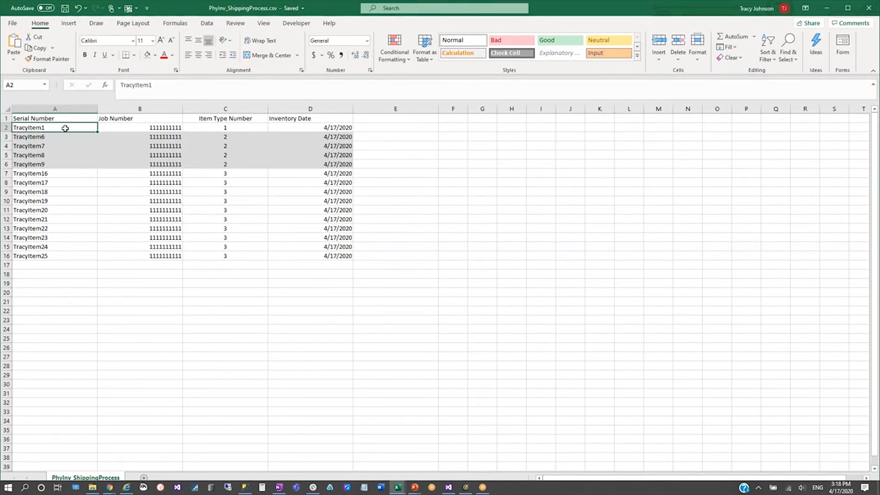
left_click(304, 128)
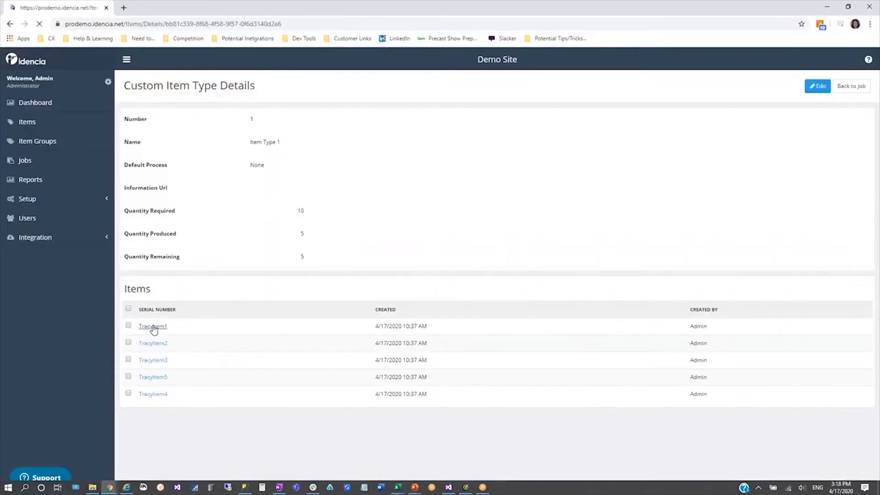
Open the item details of TracyItem1 in Idencia and check its inventory date
left_click(153, 329)
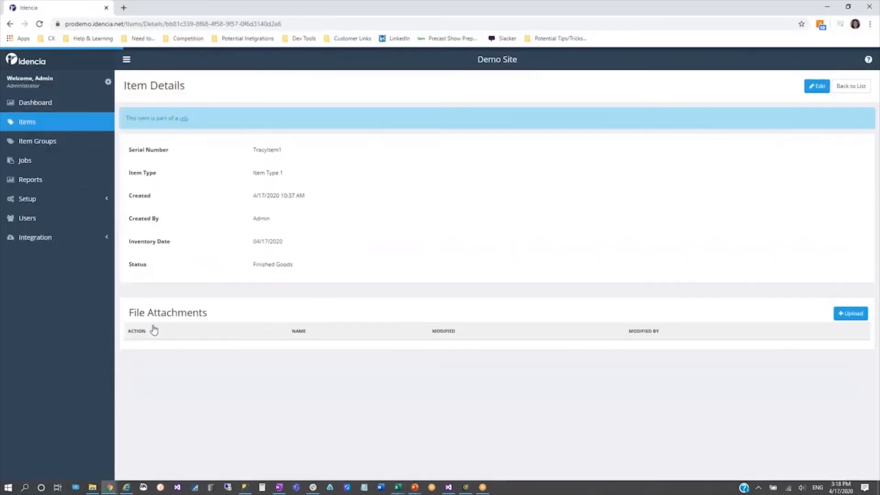
left_click_drag(284, 248, 254, 247)
left_click(292, 245)
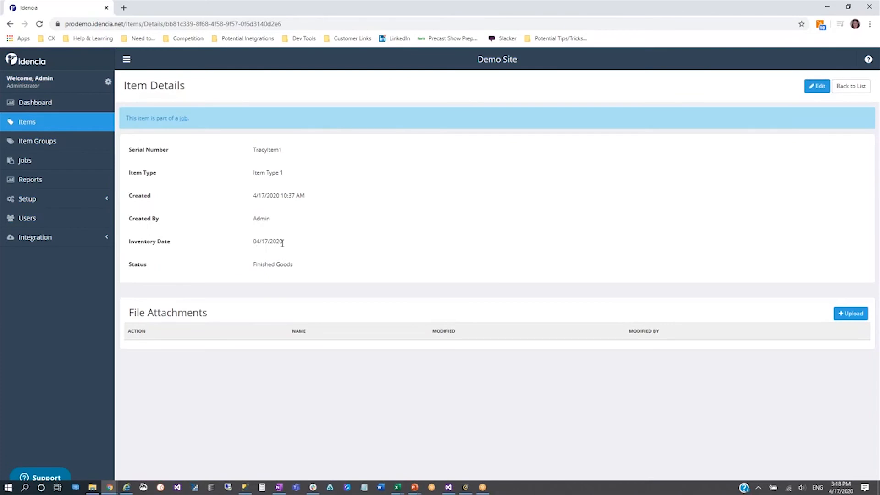
left_click_drag(283, 243, 252, 242)
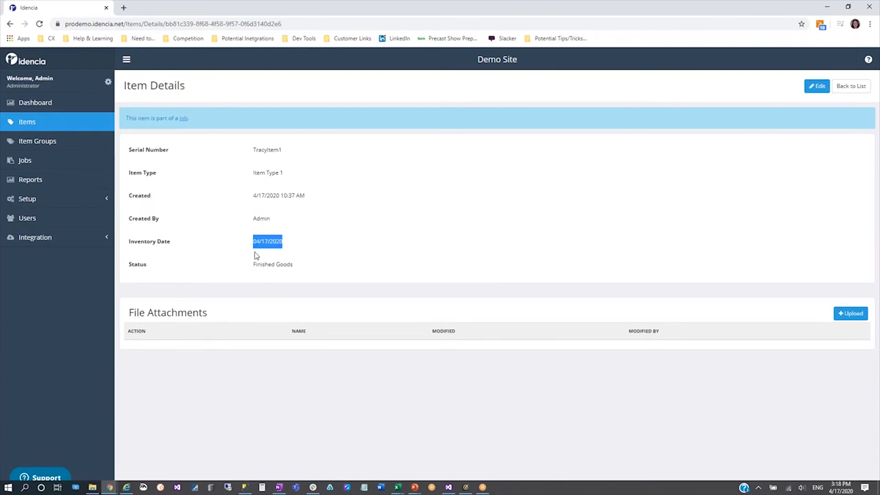
left_click(267, 255)
Run the Physical Inventory Update report with 04/17/2020 as the last physical inventory start date
left_click(41, 183)
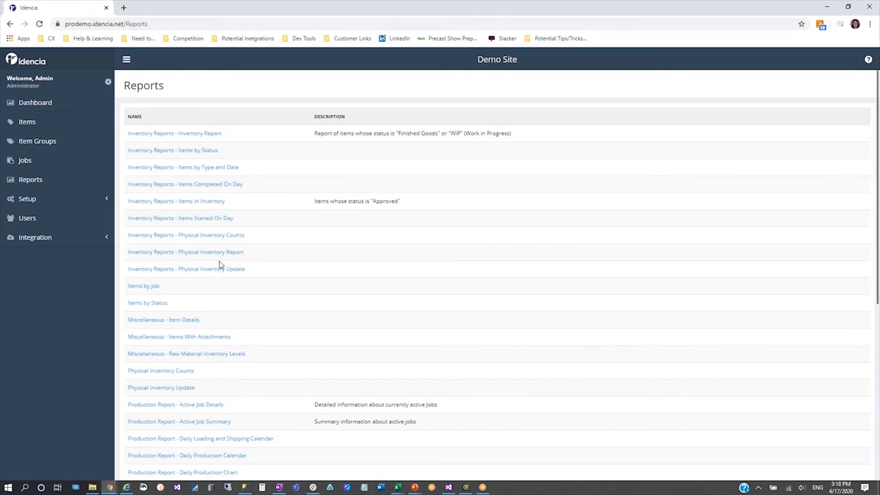
left_click(359, 384)
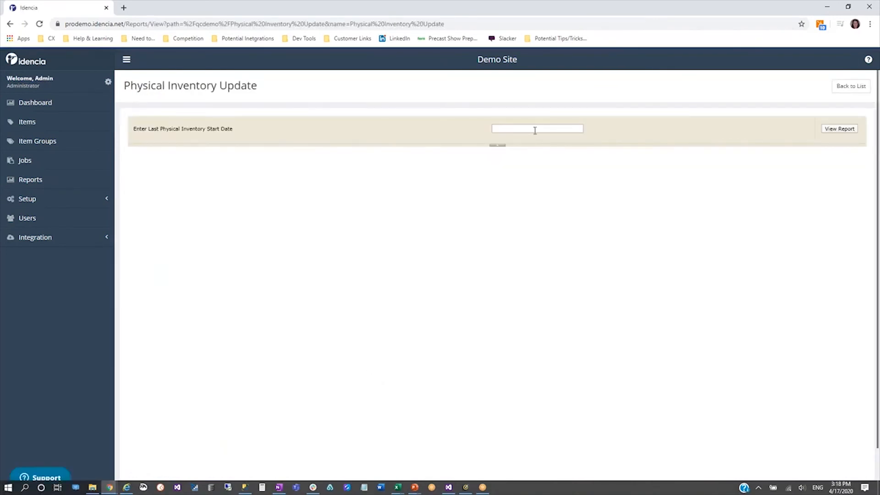
left_click(535, 130)
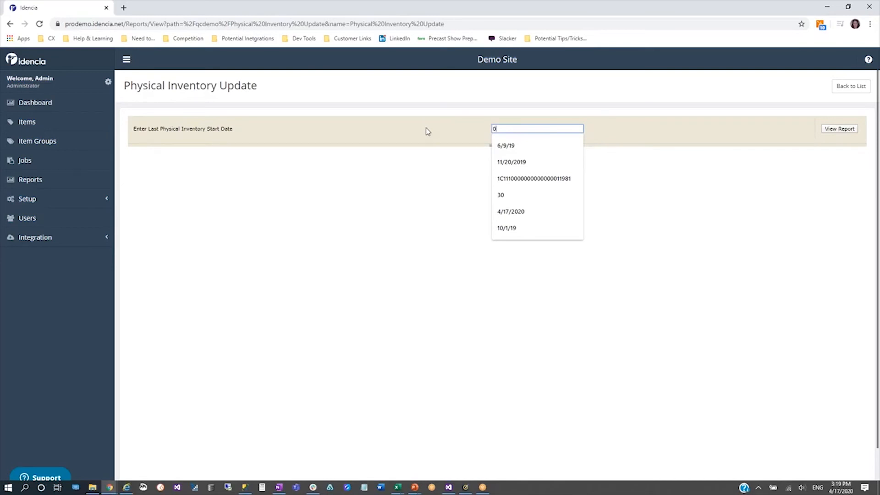
type("04/17/2020")
key("Tab")
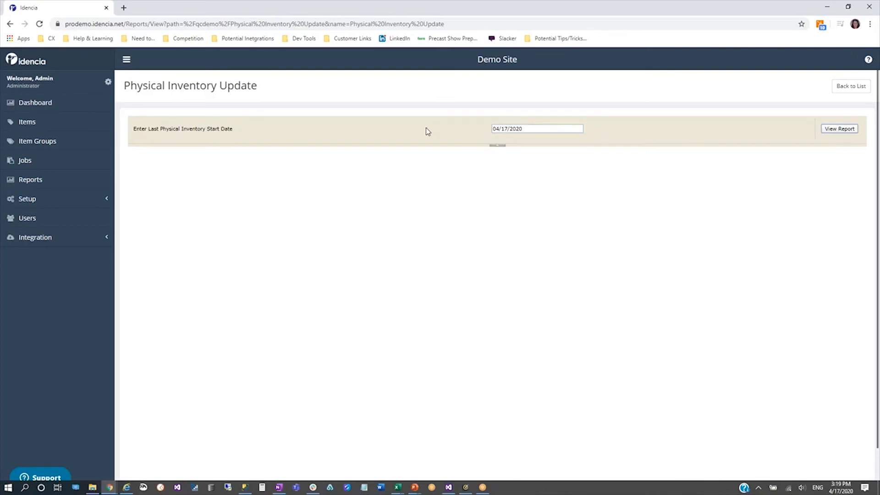
left_click(839, 129)
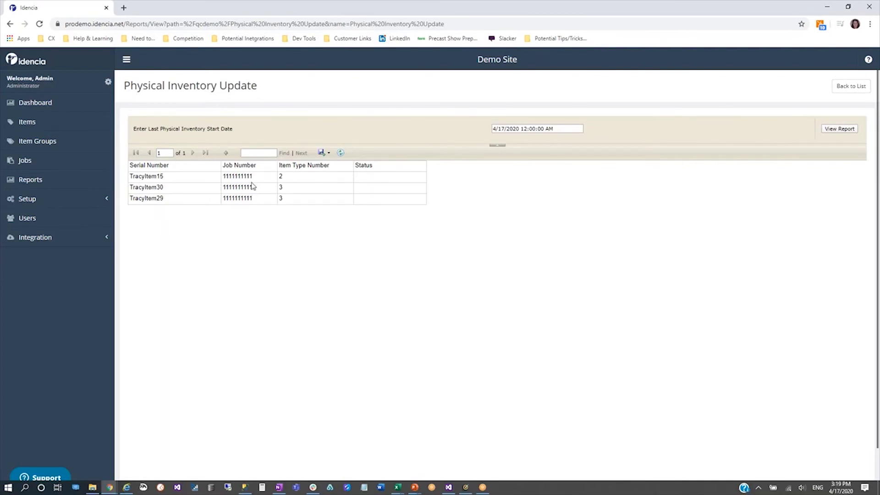
Export the Physical Inventory Update report in Excel format and open the downloaded workbook
left_click_drag(170, 180, 130, 182)
left_click(323, 153)
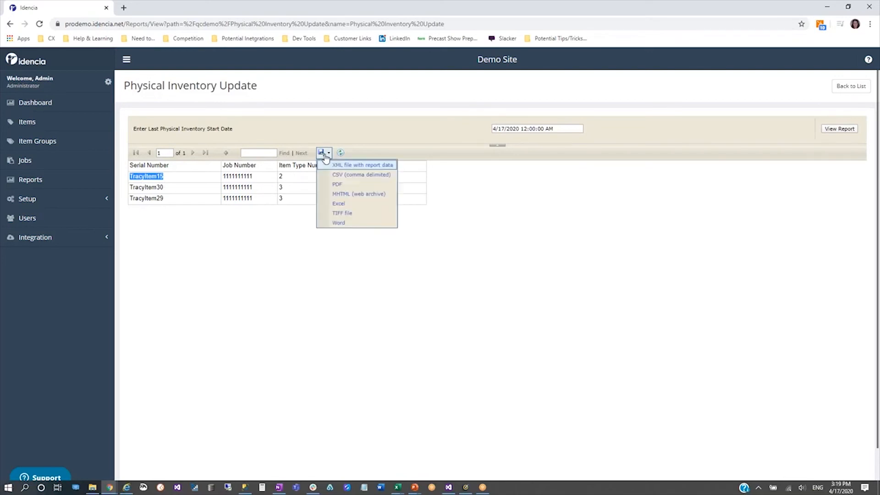
left_click(339, 204)
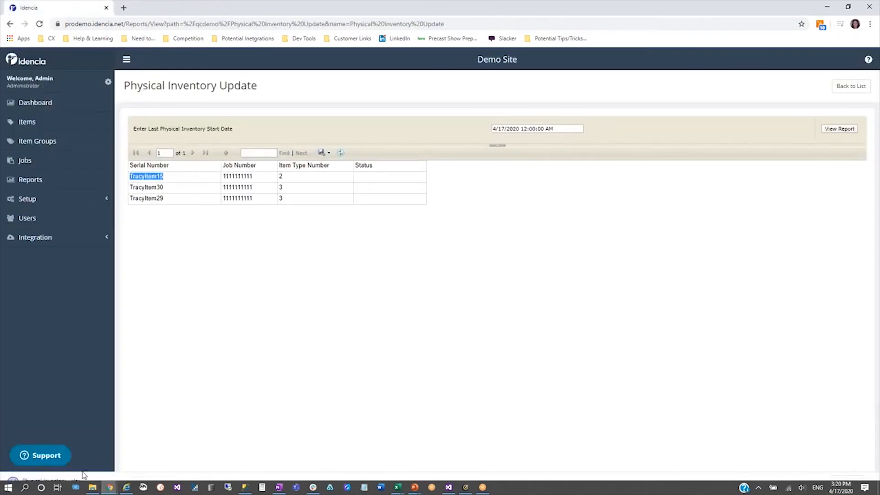
left_click(71, 478)
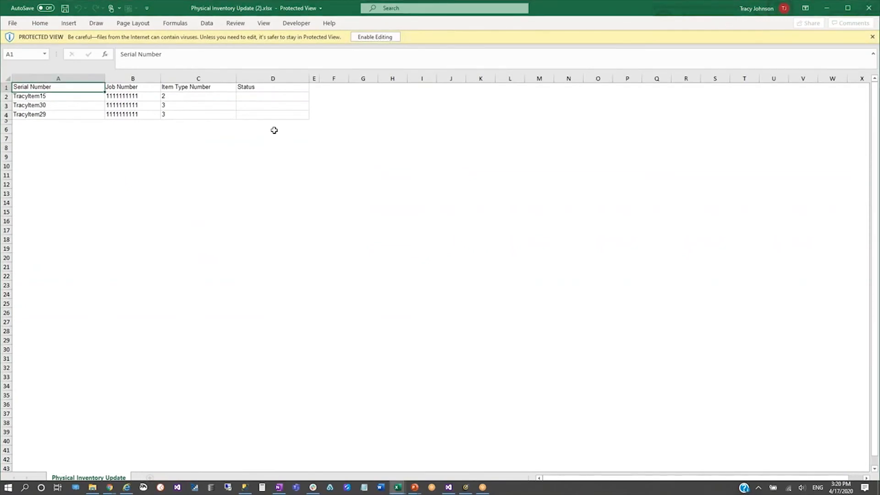
Enable editing of the workbook and enter Shipped as the status of TracyItem15 and TracyItem29
left_click(53, 97)
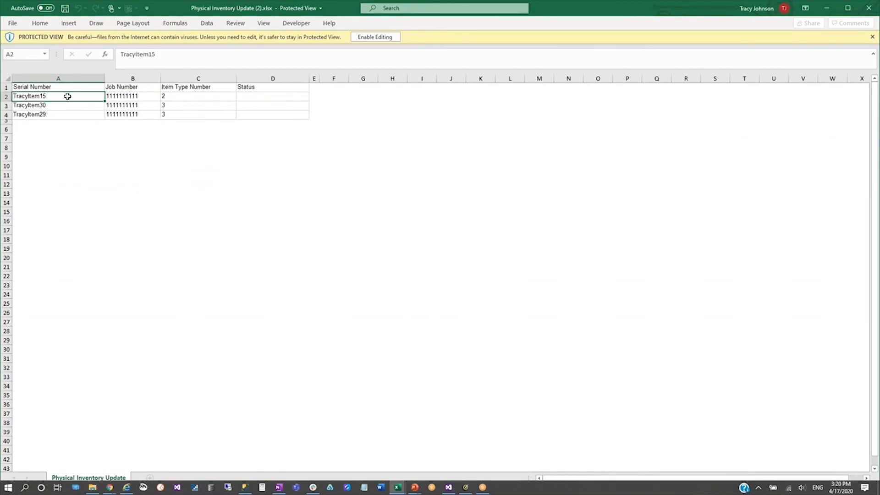
left_click(273, 97)
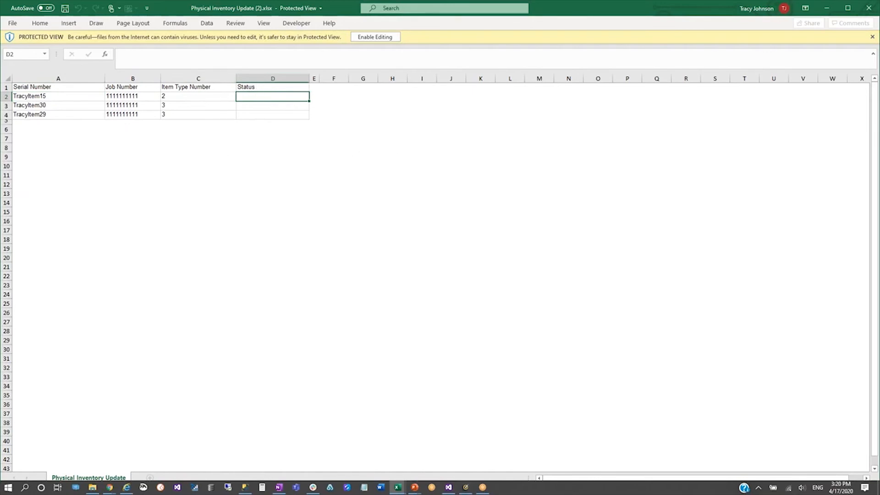
left_click(363, 36)
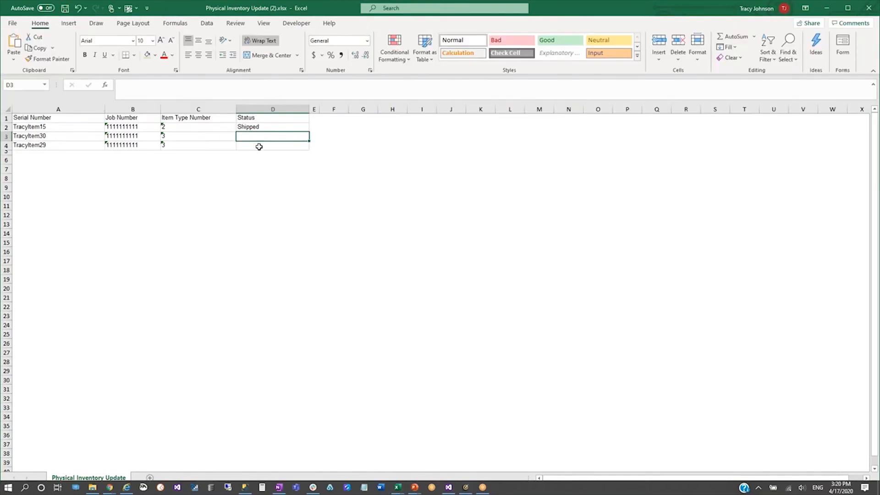
left_click(259, 146)
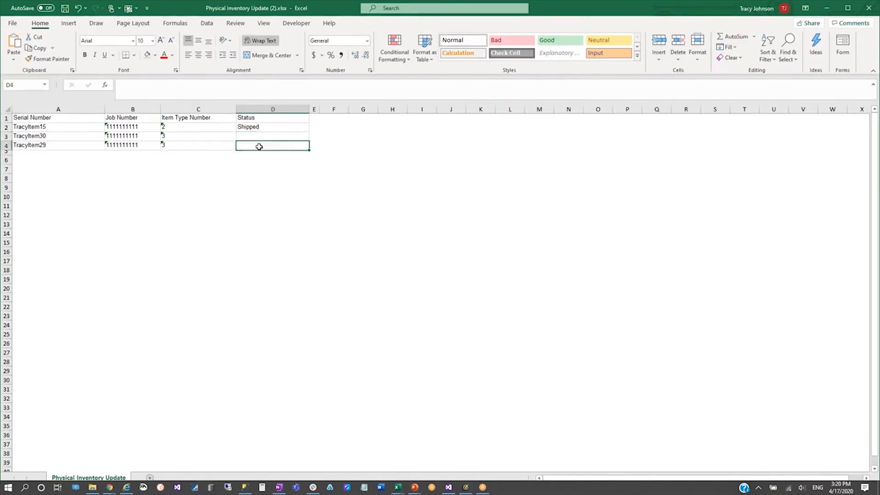
type("Shipped")
key("Return")
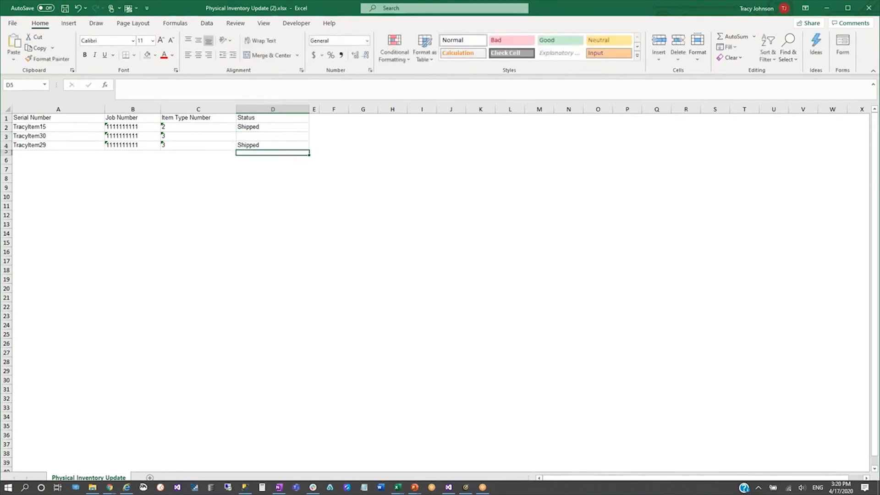
Delete the whole TracyItem30 row from the Physical Inventory Update sheet
left_click(191, 136)
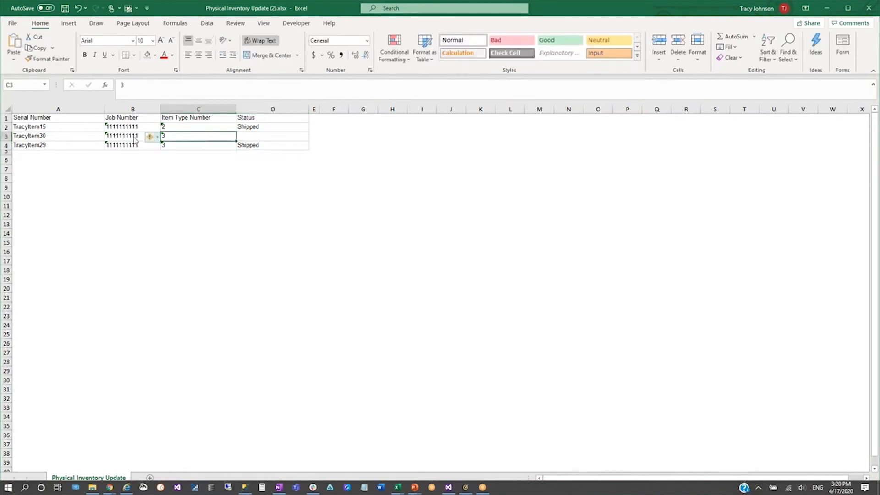
left_click(71, 136)
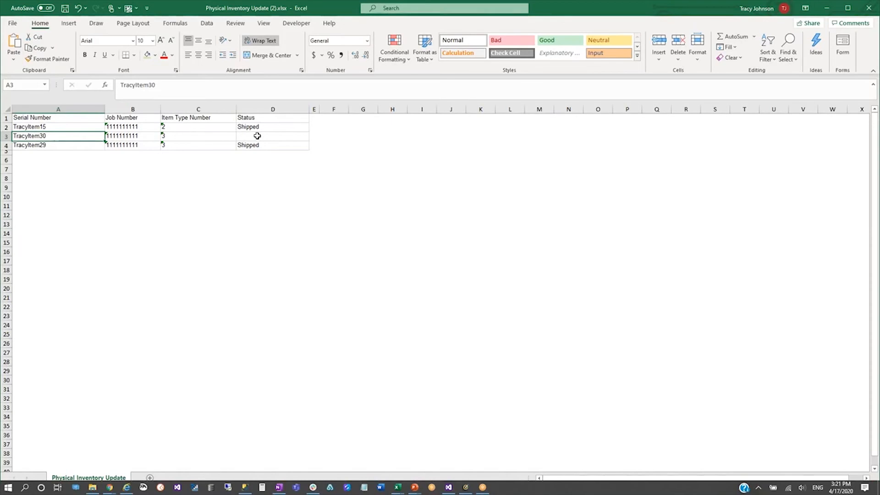
left_click(7, 136)
right_click(7, 137)
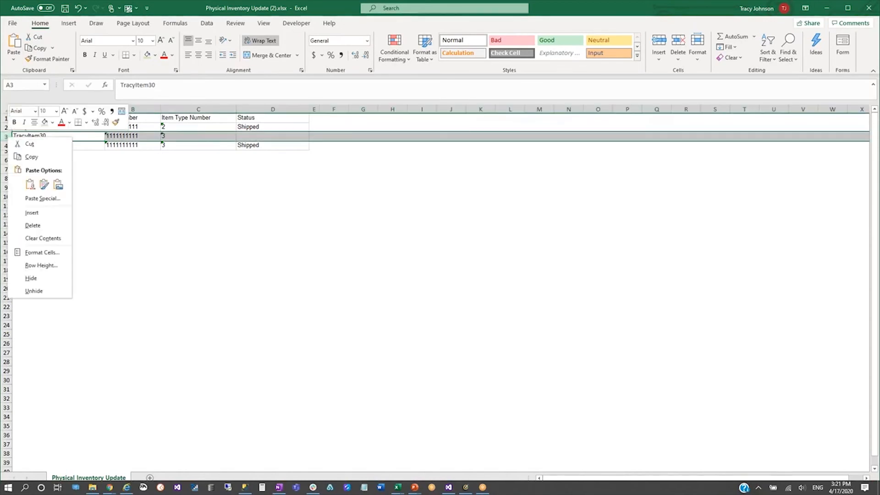
left_click(33, 226)
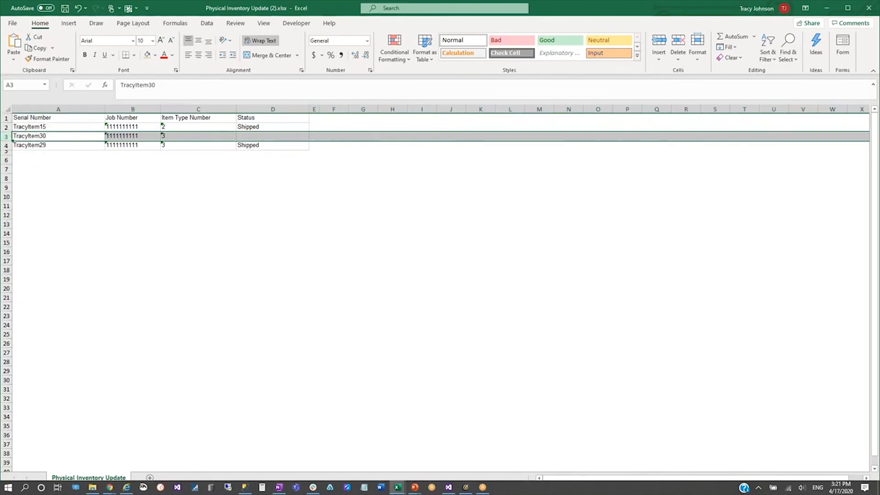
left_click(253, 166)
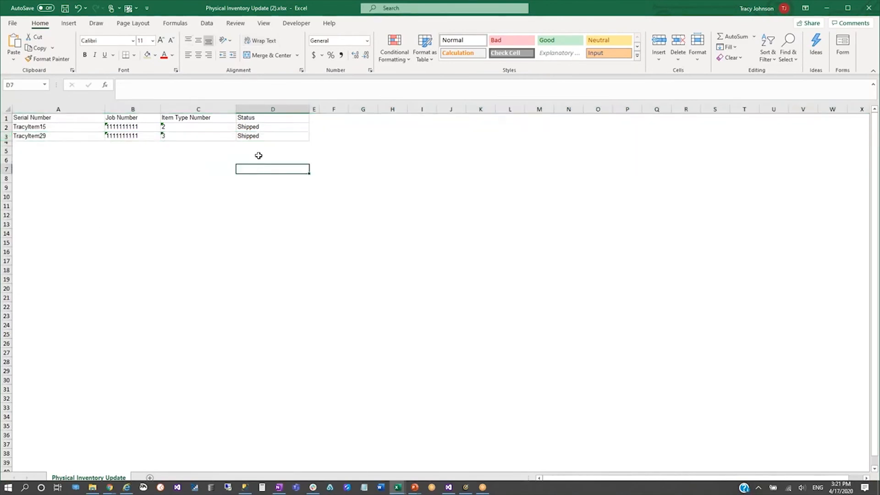
left_click(283, 137)
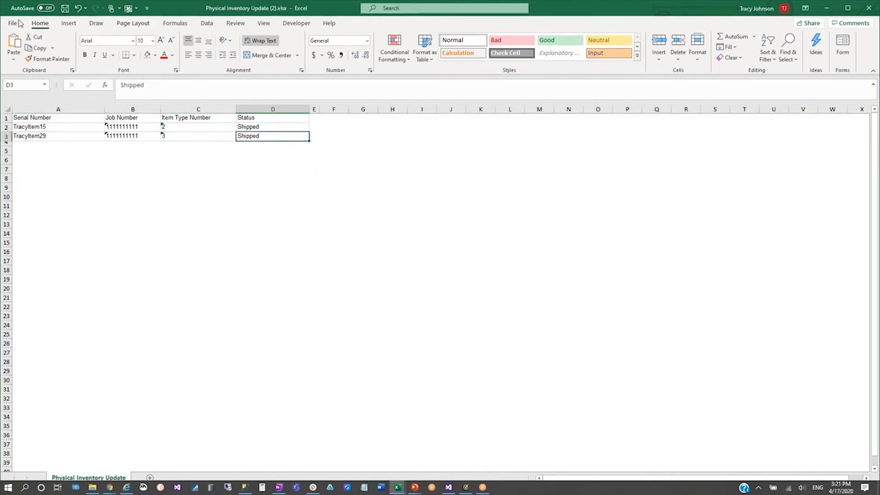
Save the workbook as a CSV (MS-DOS) file named Post Physical Inventory Process
left_click(14, 24)
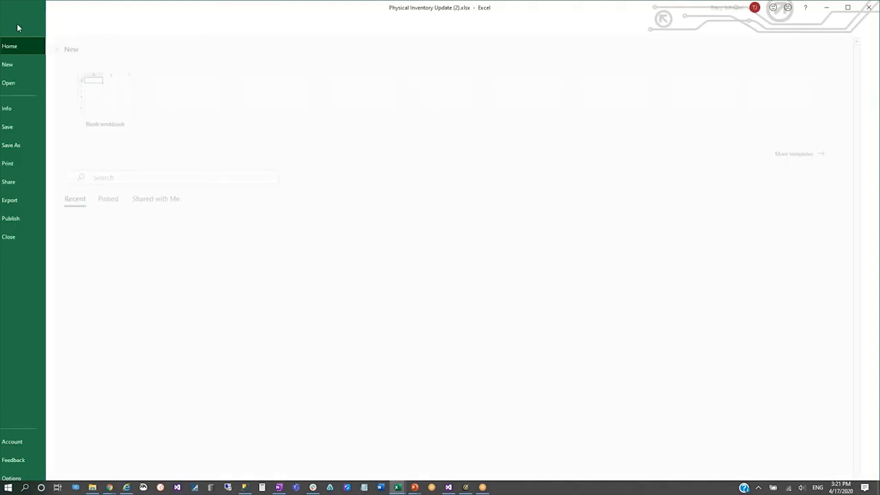
left_click(33, 145)
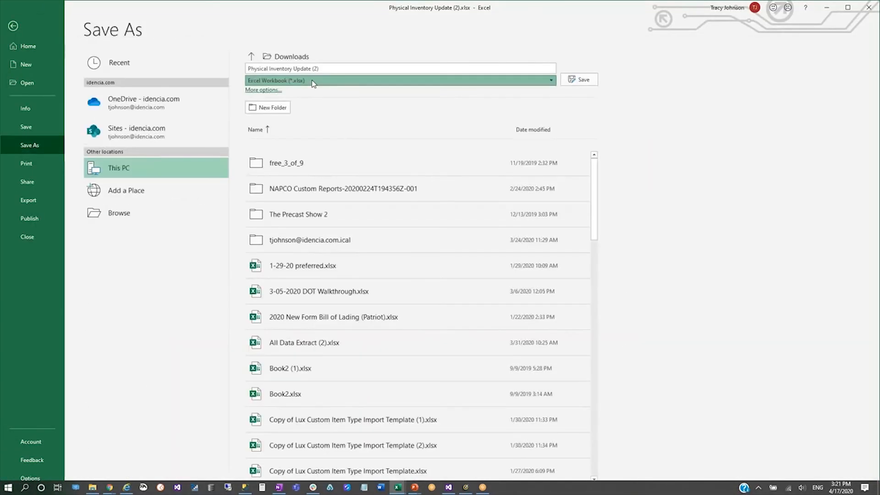
left_click(312, 82)
left_click(297, 267)
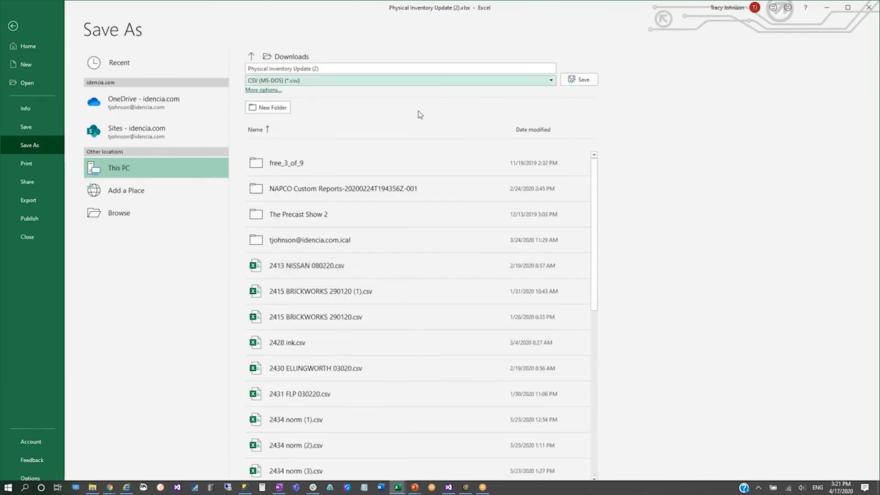
left_click(333, 69)
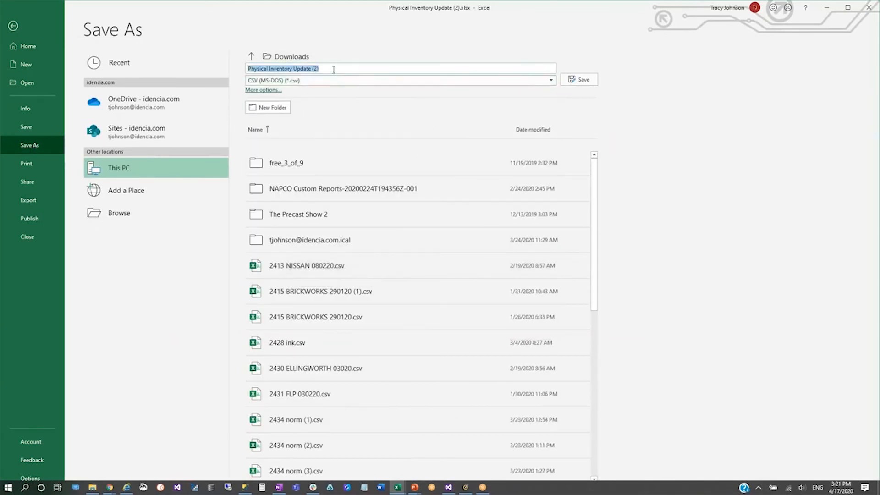
type("Post")
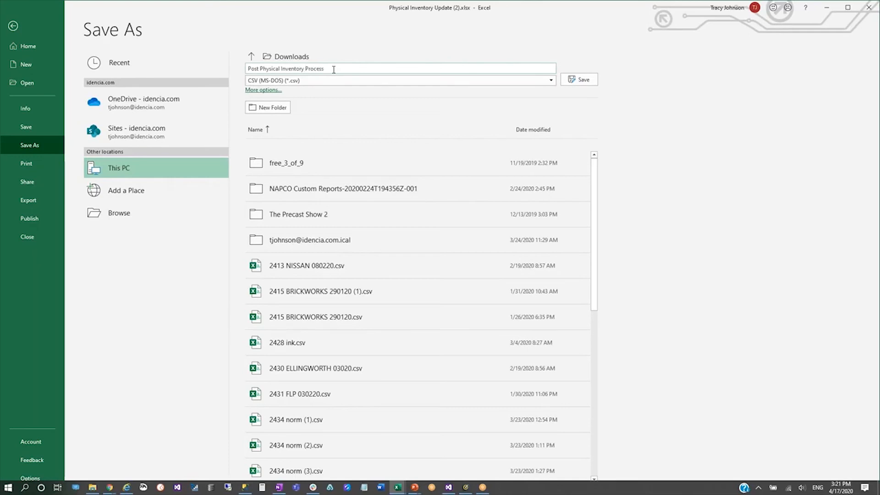
key("Return")
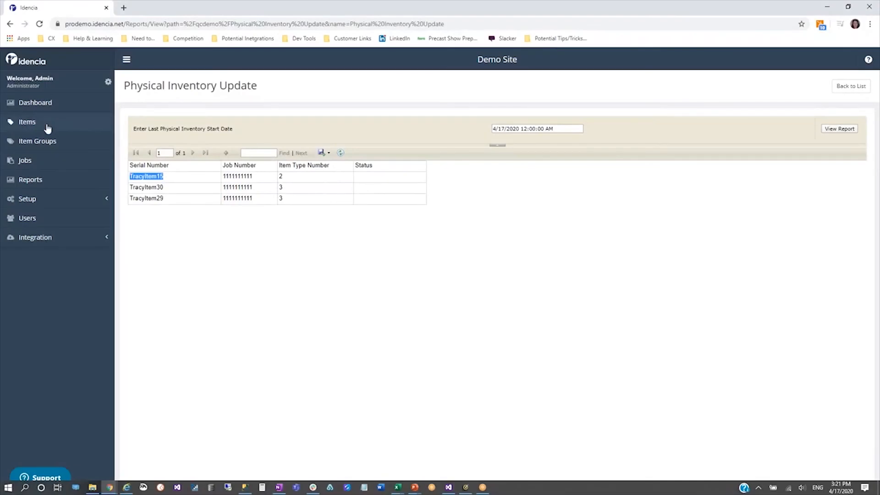
Switch to Idencia in Chrome and import the items from Post Physical Inventory Process.csv into the item list
left_click(47, 126)
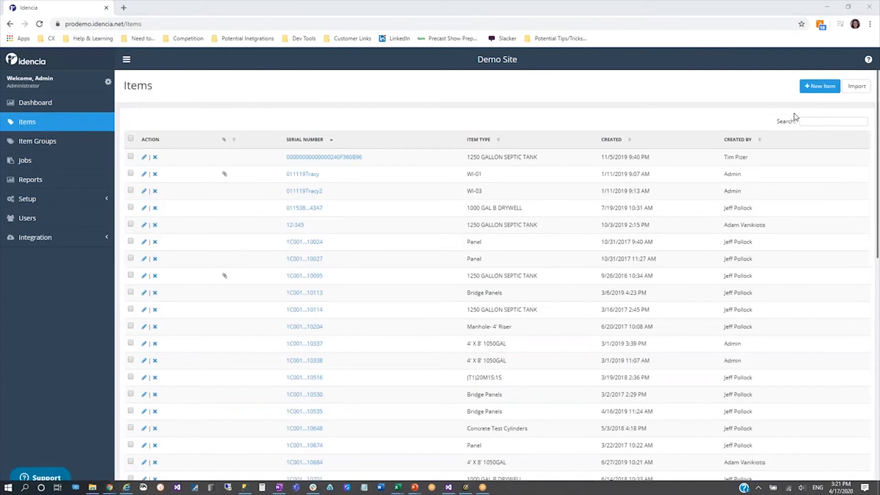
left_click(855, 86)
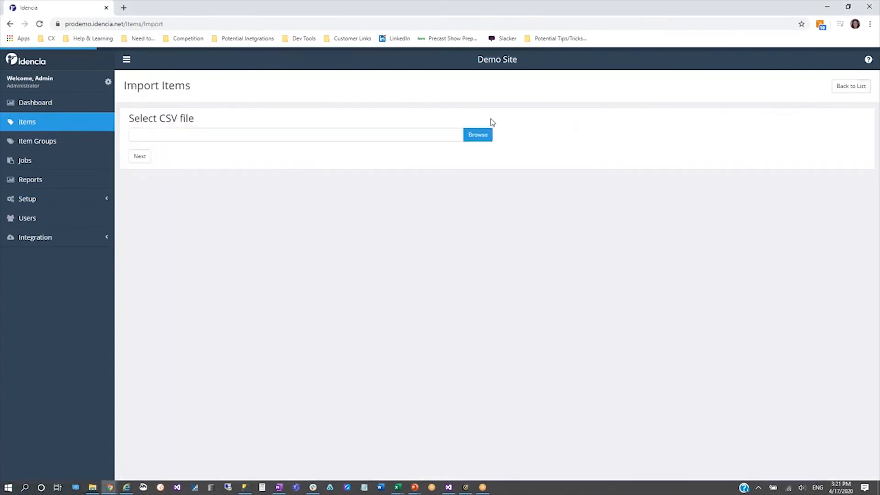
left_click(482, 135)
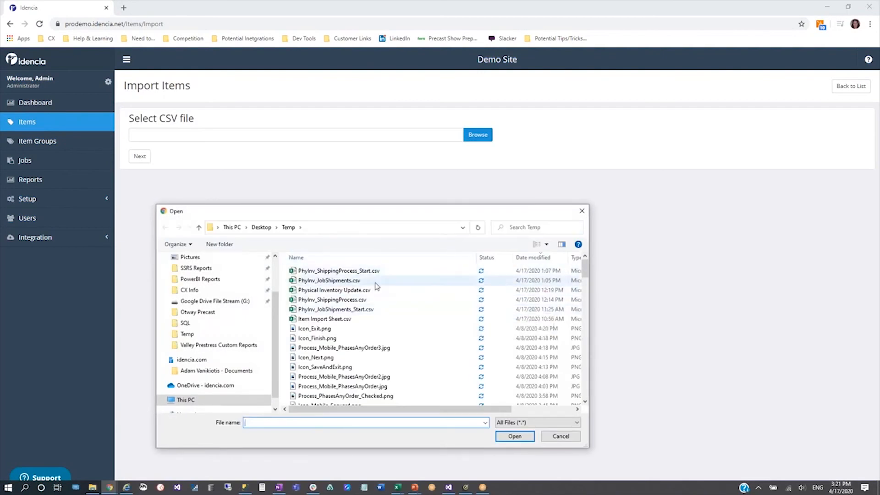
left_click(362, 271)
left_click(515, 436)
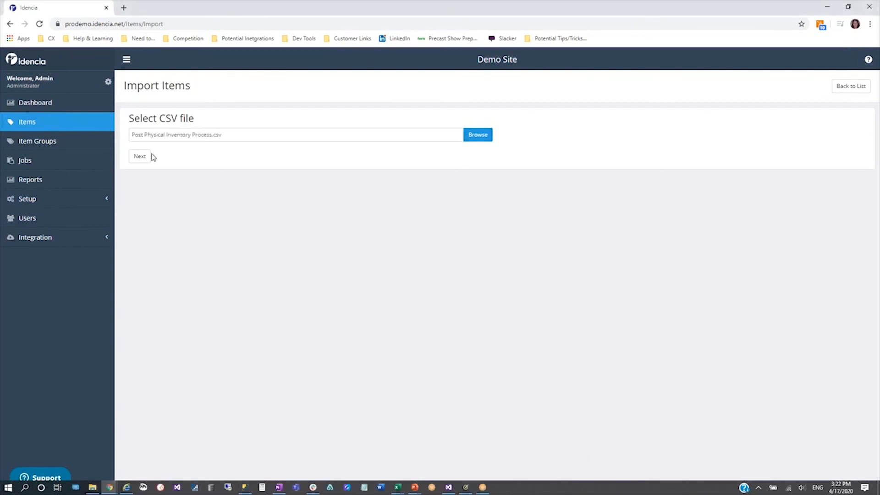
left_click(145, 157)
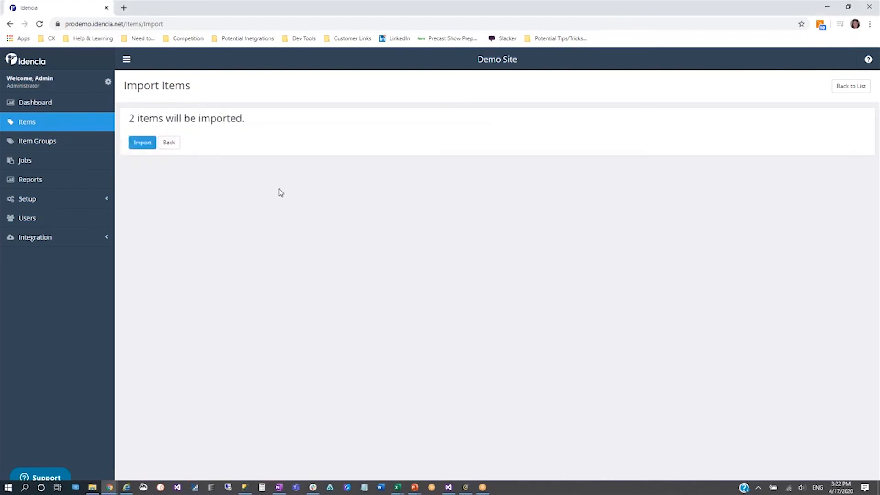
left_click(142, 143)
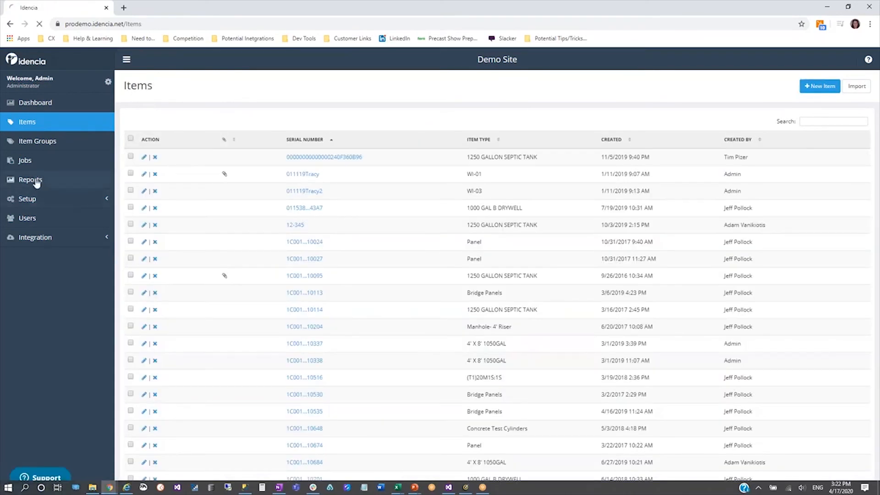
Run the Physical Inventory Update report with 4/17/2020 as the last physical inventory start date
left_click(37, 182)
left_click(158, 389)
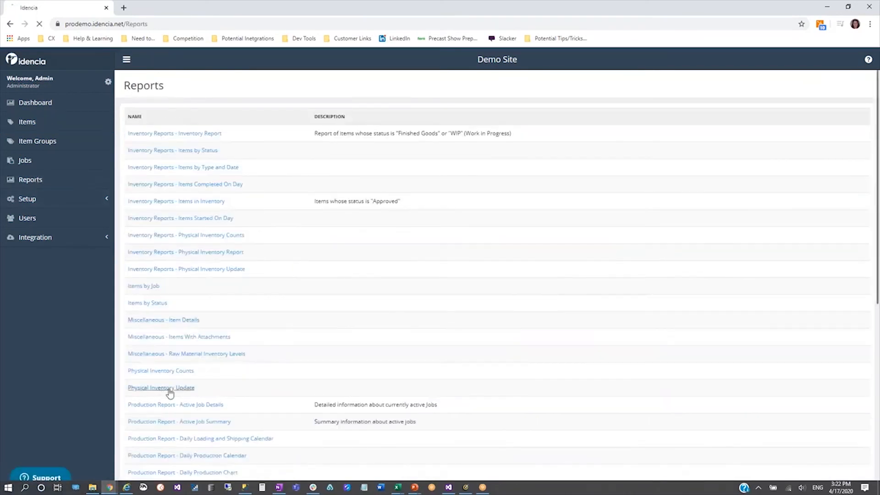
left_click(532, 129)
type("4/")
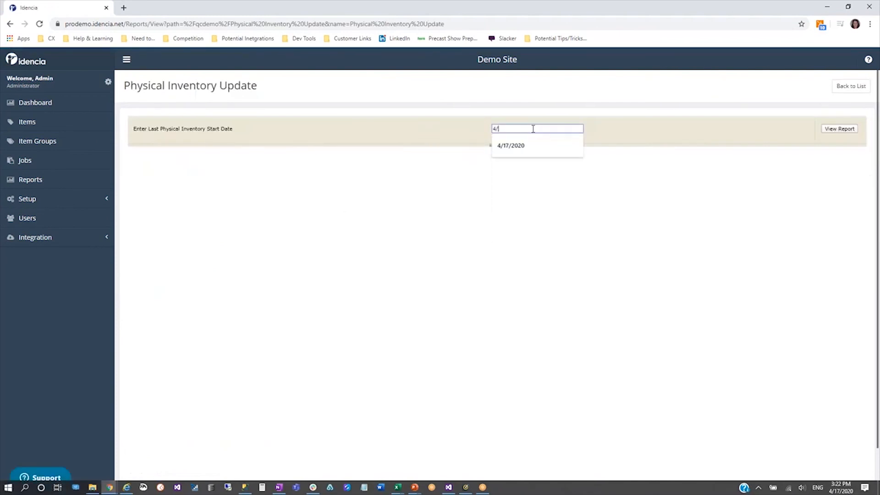
type("17/2020")
key("Tab")
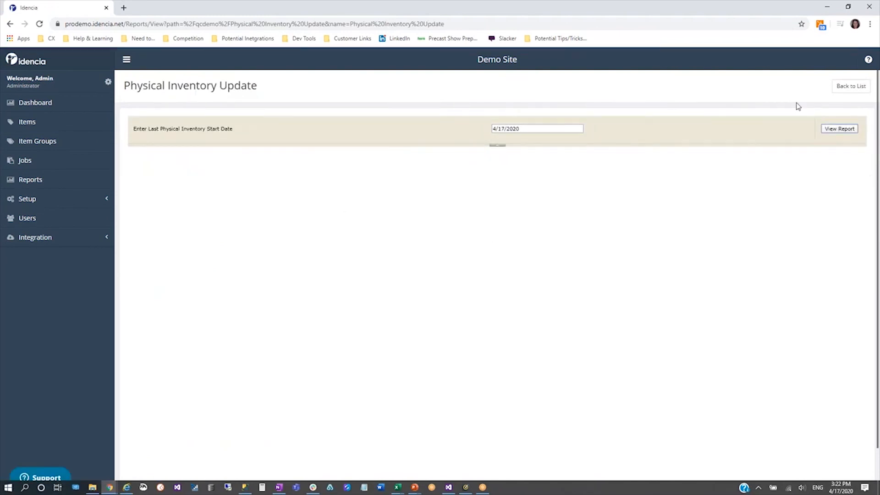
left_click(835, 130)
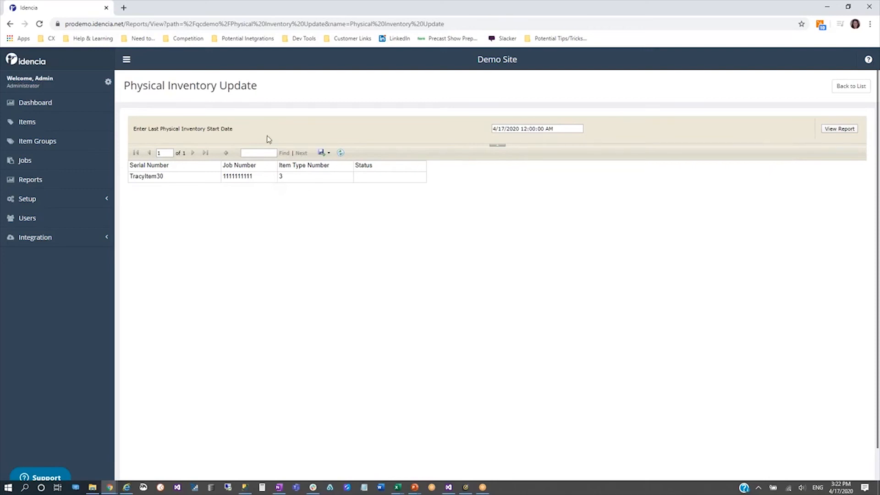
Sort the item list by newest creation date and open TracyItem30 for editing
left_click(27, 121)
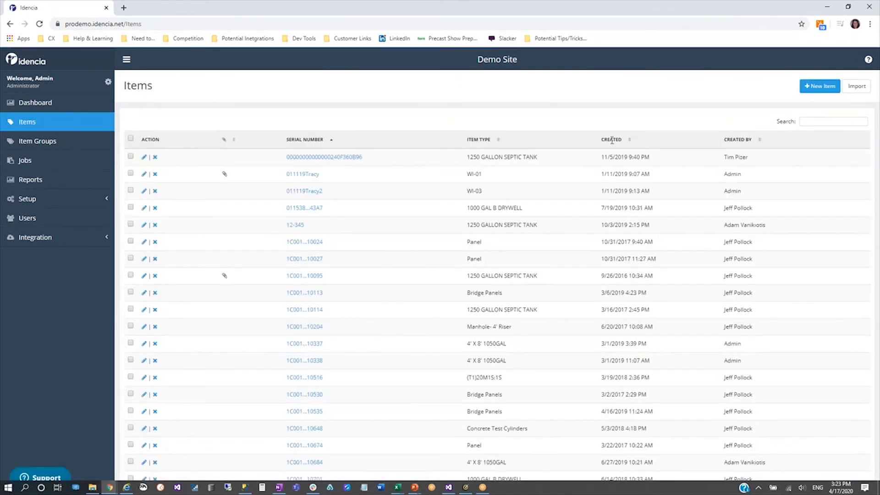
left_click(612, 141)
left_click(612, 141)
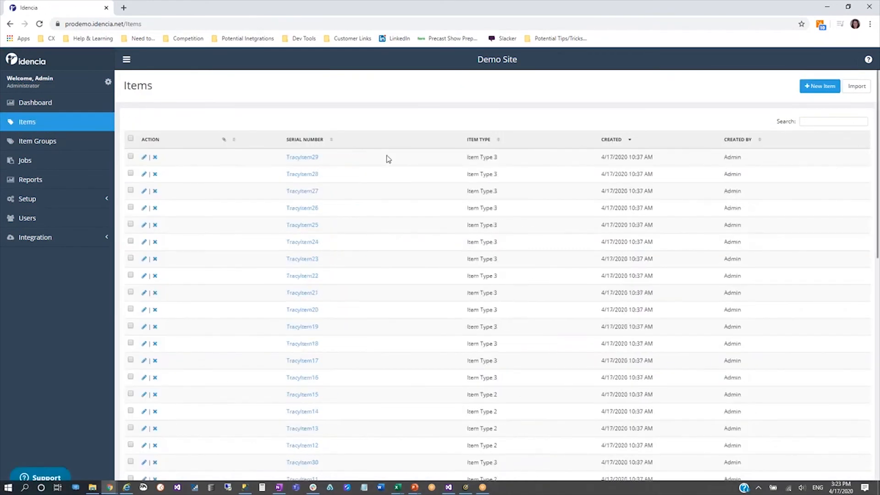
left_click(305, 463)
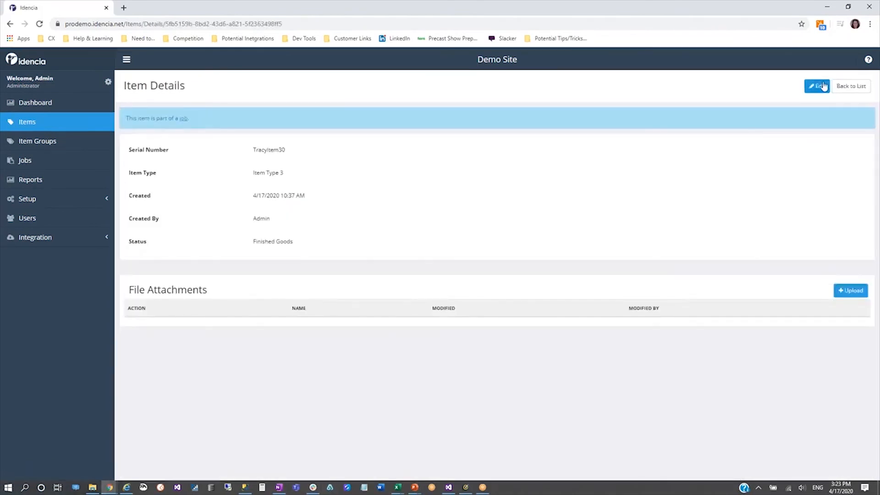
left_click(818, 85)
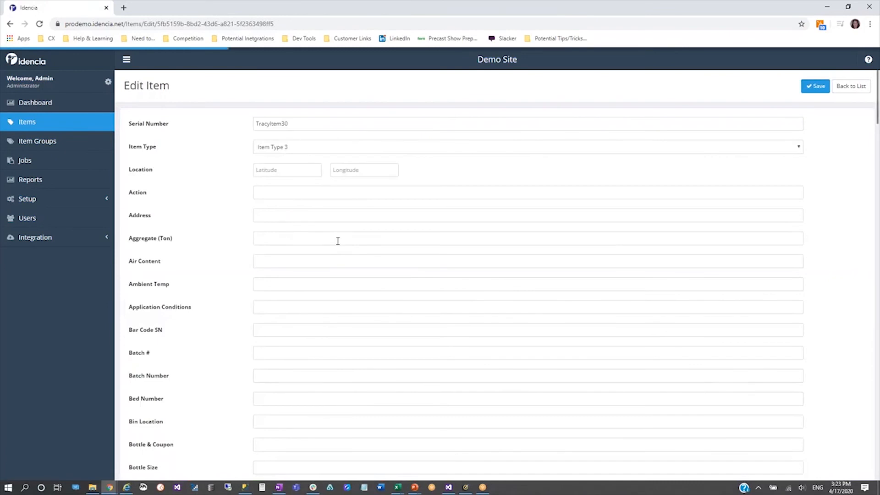
Set TracyItem30's Inventory Date to April 17, 2020 and save the item
scroll(271, 336, "down", 20)
scroll(527, 275, "down", 4)
scroll(282, 338, "down", 14)
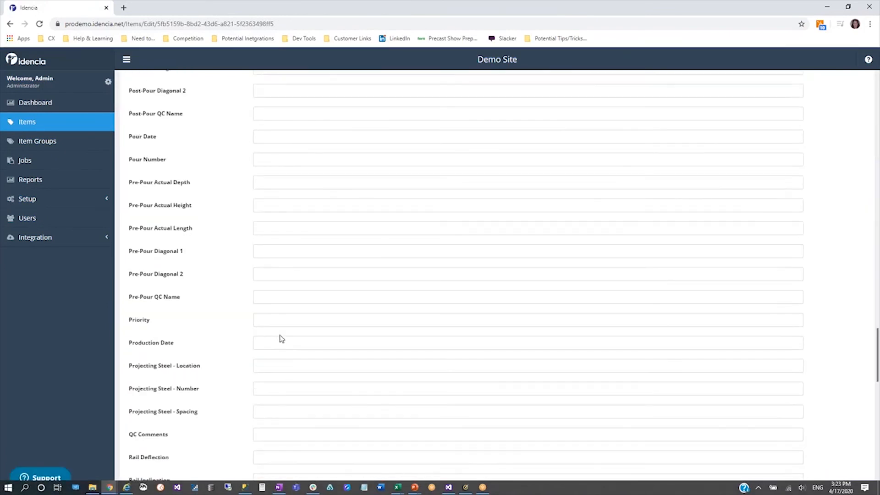
scroll(281, 339, "up", 13)
scroll(240, 151, "up", 3)
left_click(254, 143)
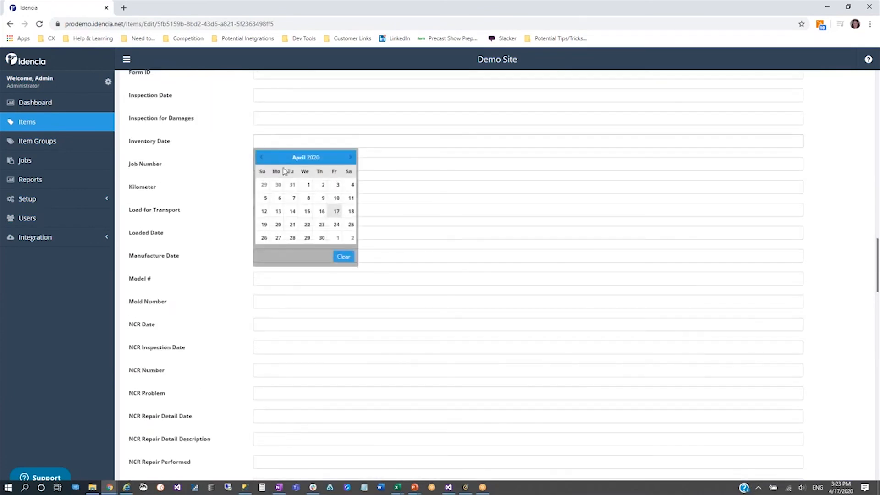
left_click(336, 211)
scroll(530, 269, "up", 8)
scroll(733, 174, "up", 20)
left_click(815, 86)
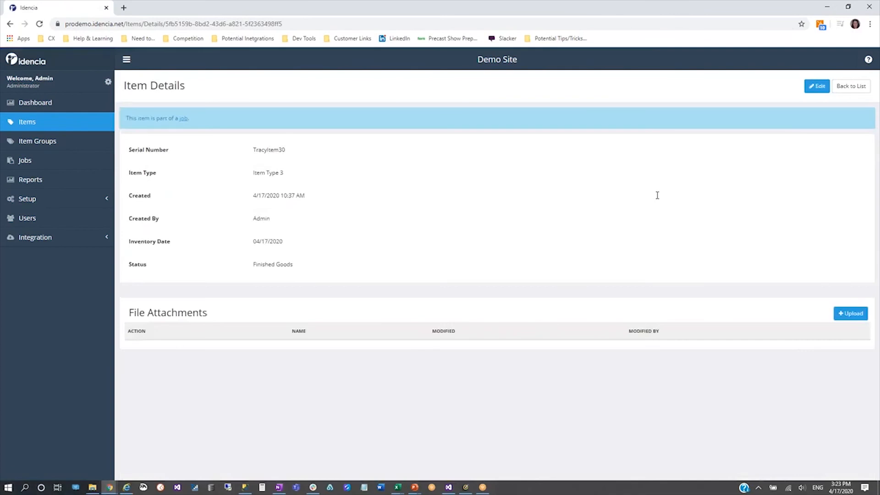
Rerun the Physical Inventory Update report for the 4/17/2020 start date to recheck for uncounted items
left_click(56, 181)
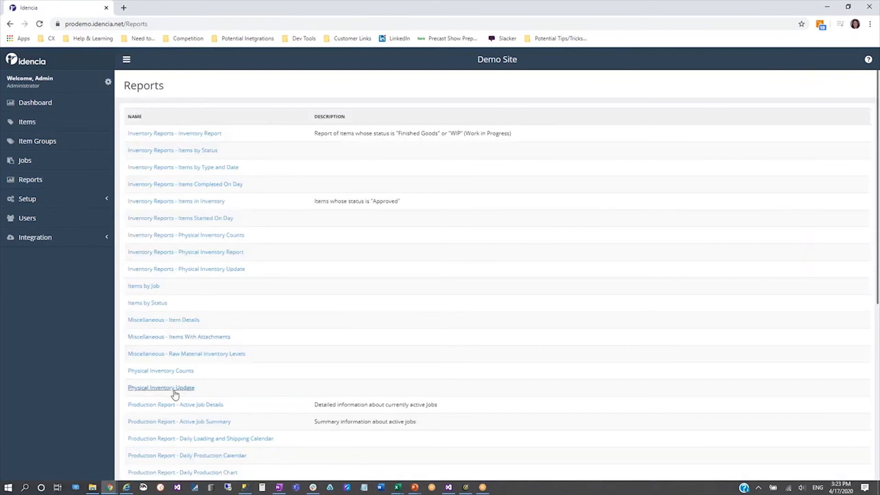
left_click(174, 389)
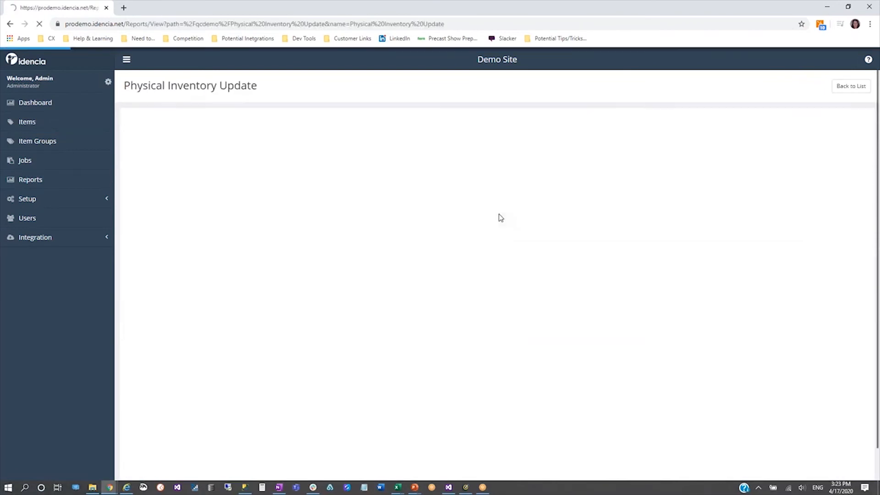
type("4/17/2020")
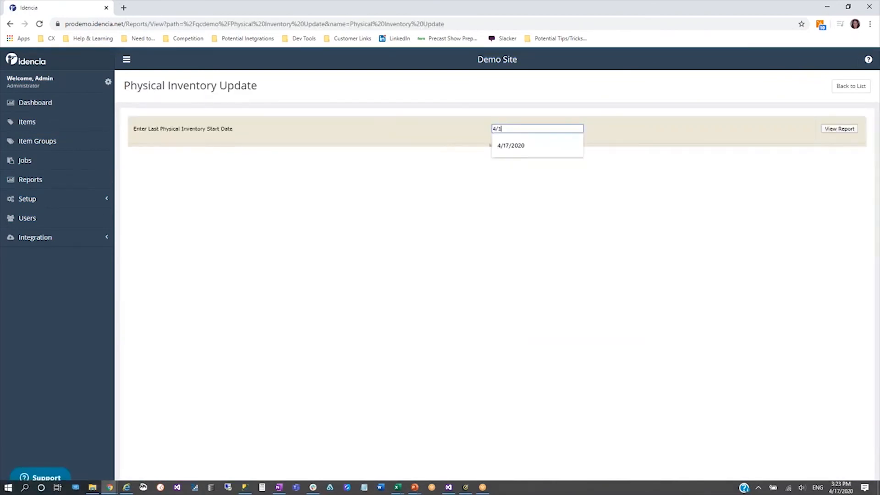
key("Tab")
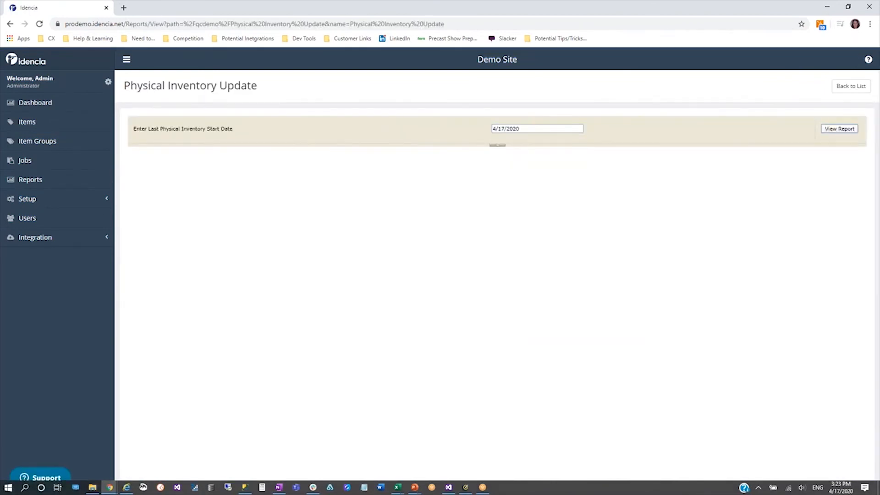
left_click(835, 132)
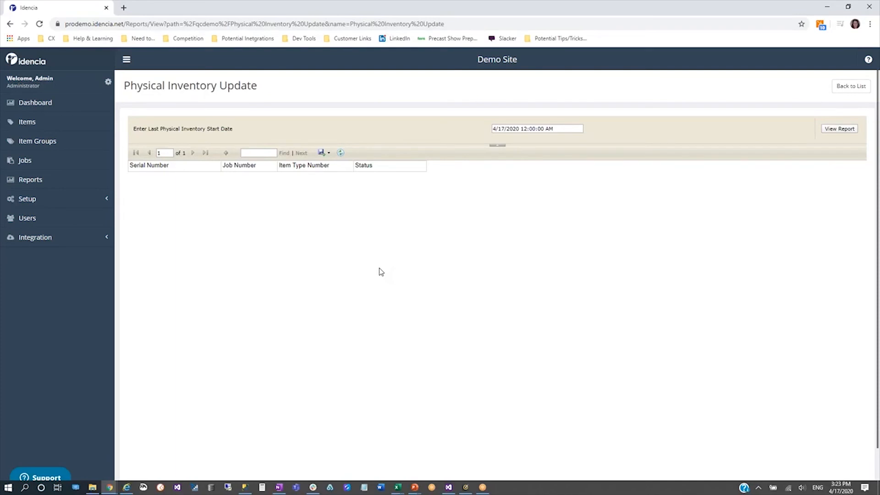
left_click(90, 121)
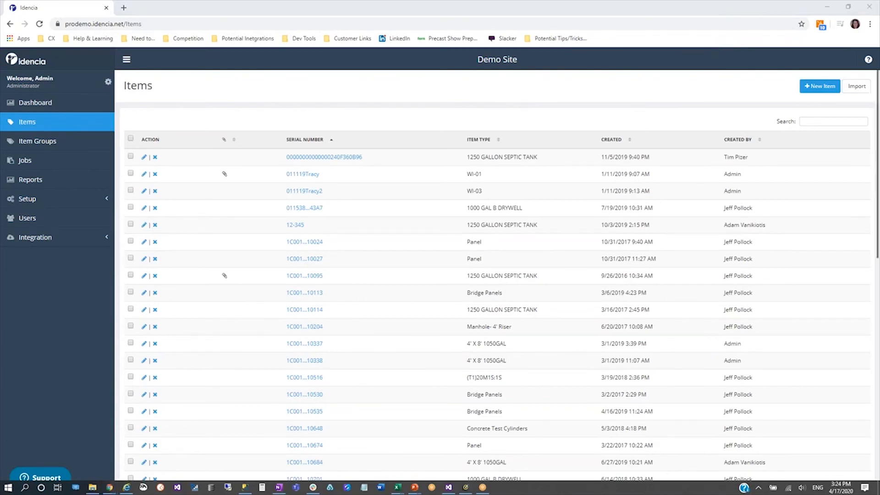
left_click(24, 161)
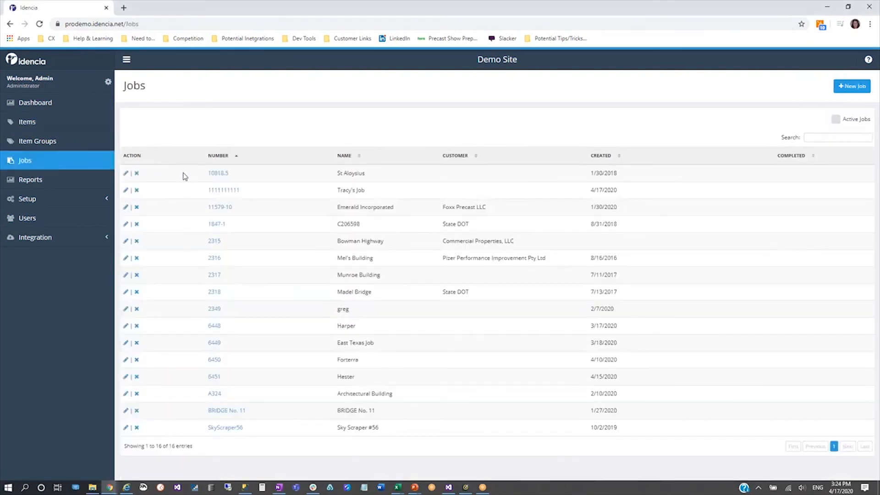
left_click(223, 190)
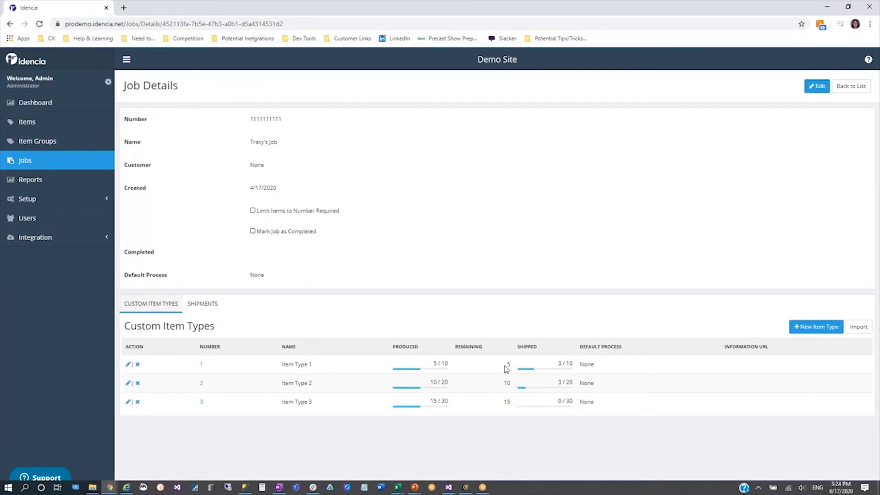
double_click(560, 363)
double_click(560, 382)
Open Shipment 1 from the job's shipments, examine its item types and quantities, and return to the job
left_click(204, 306)
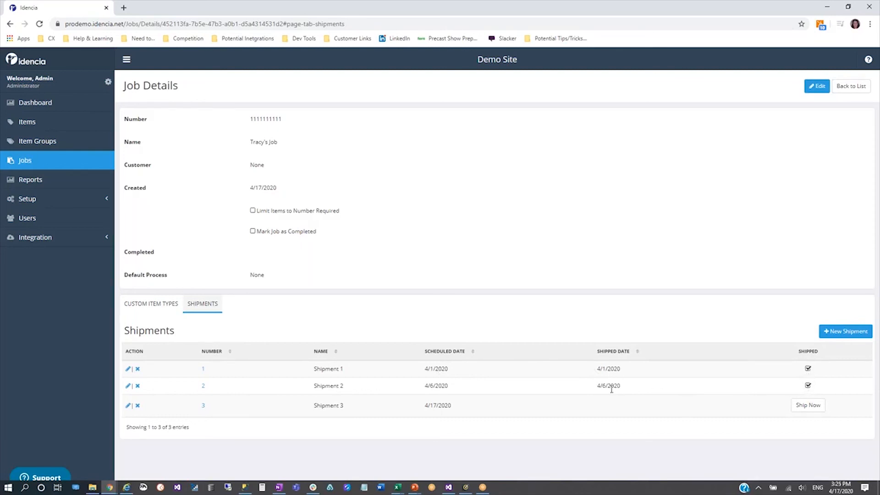
left_click(203, 369)
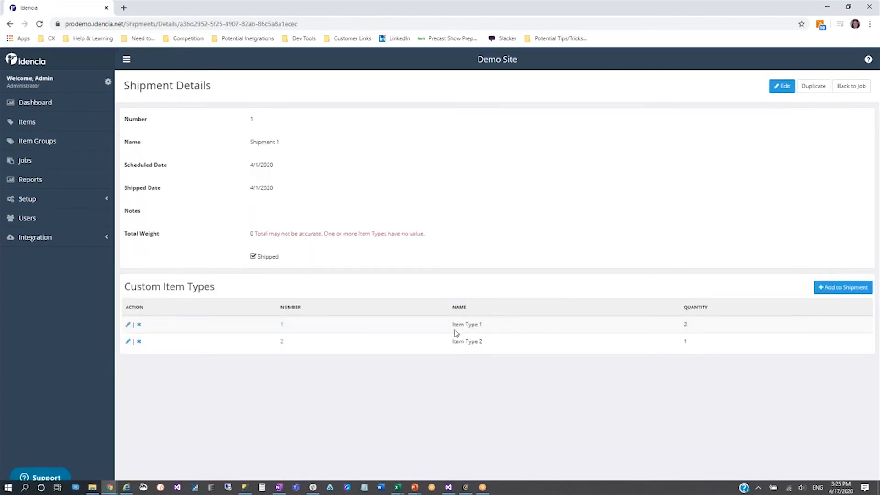
left_click_drag(693, 327, 449, 329)
left_click_drag(697, 345, 402, 358)
left_click(850, 86)
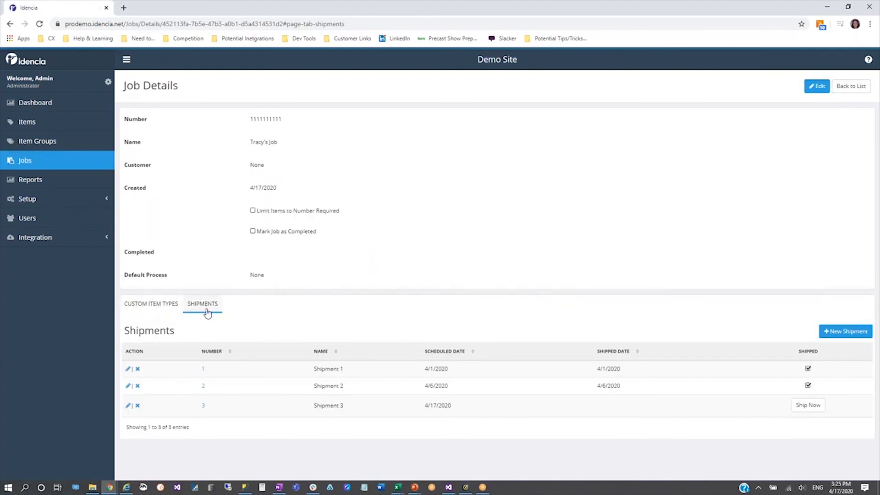
Open Shipment 2, examine the quantities of its item types, and return to the job
left_click(203, 386)
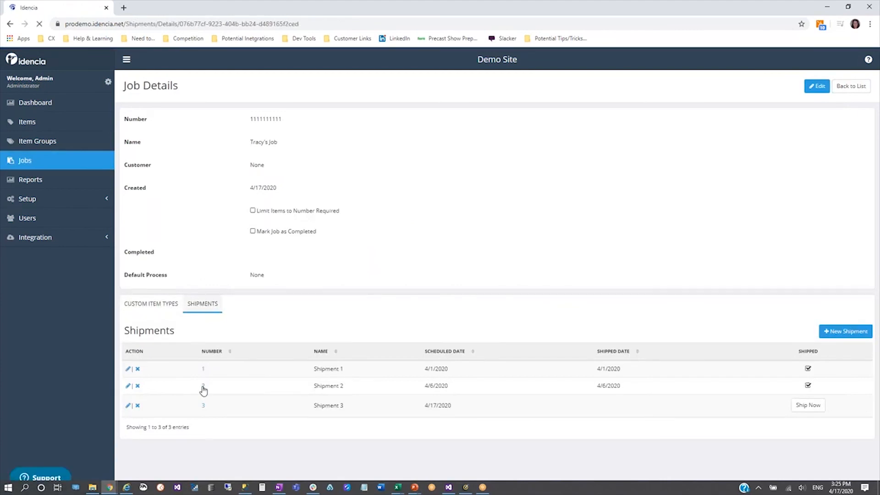
left_click_drag(688, 324, 452, 324)
left_click_drag(711, 340, 451, 345)
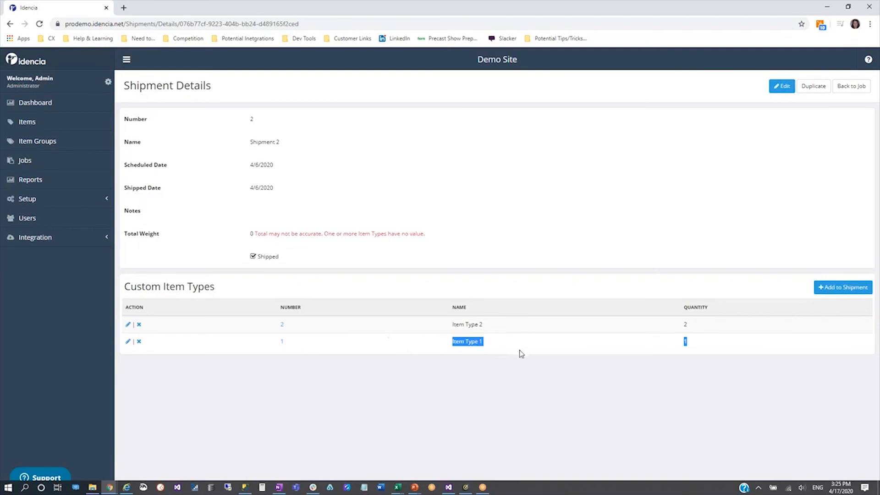
left_click(689, 345)
left_click(855, 88)
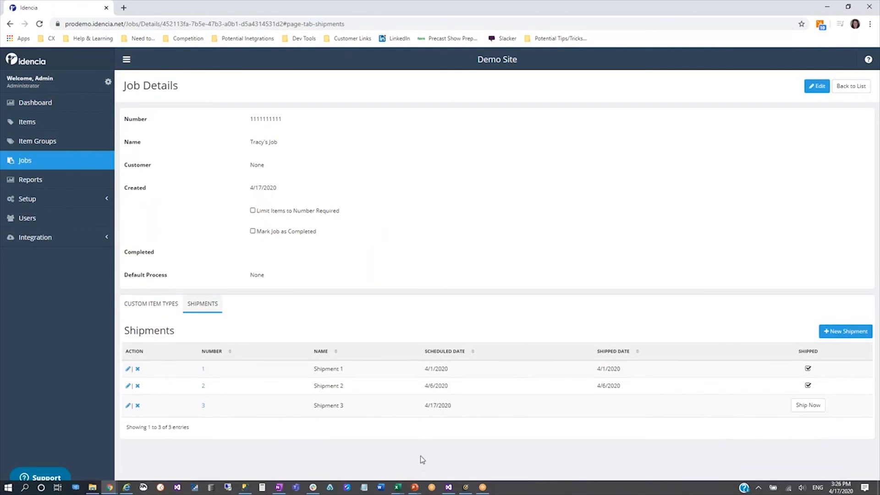
left_click(687, 490)
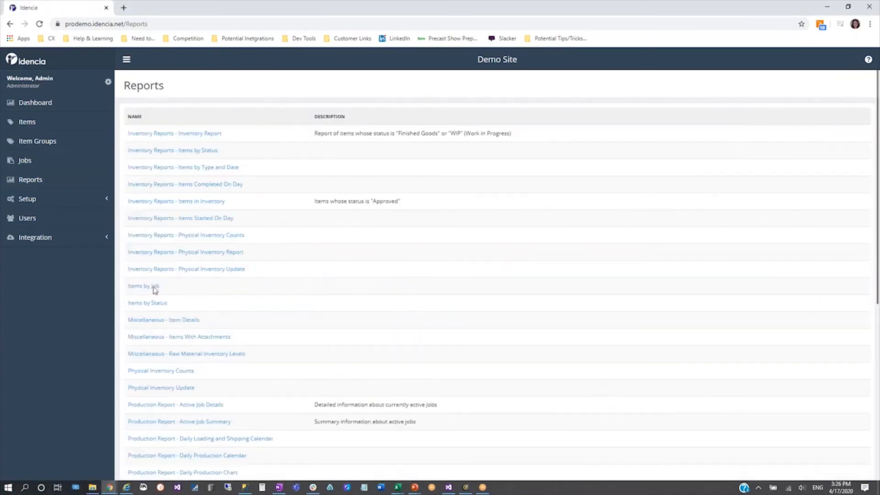
left_click(154, 287)
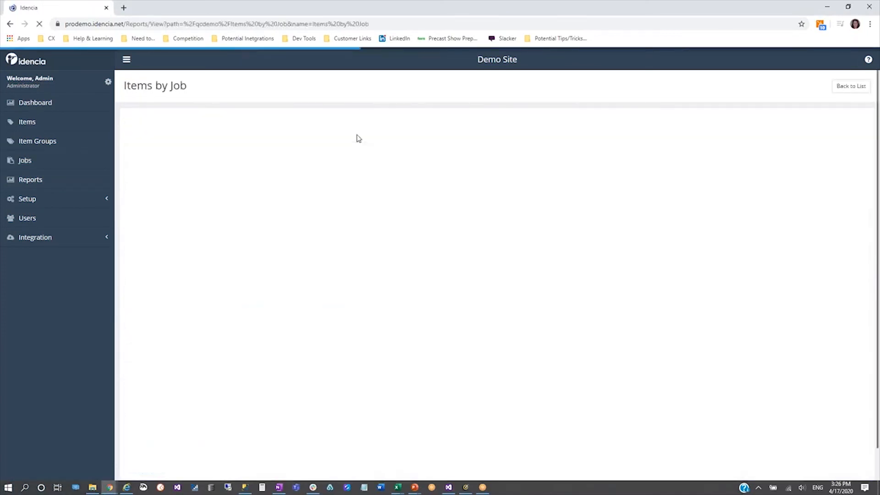
left_click(260, 128)
left_click(266, 171)
left_click(844, 128)
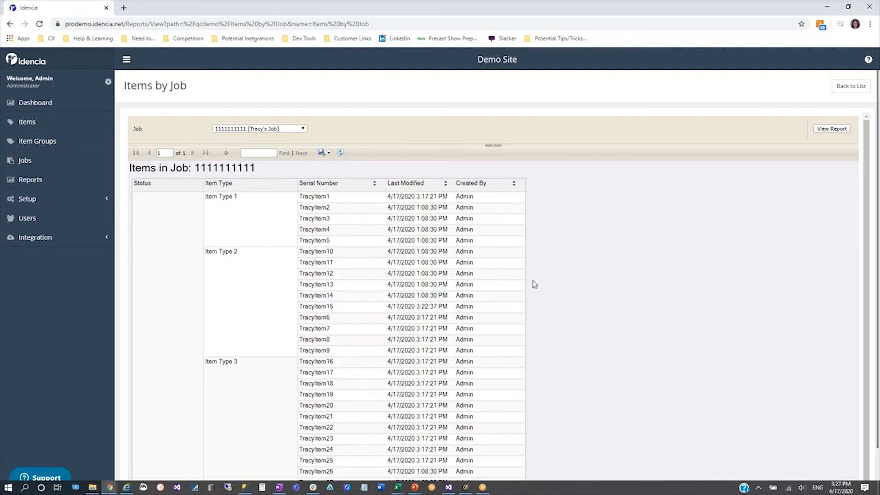
scroll(536, 284, "down", 1)
scroll(873, 176, "down", 1)
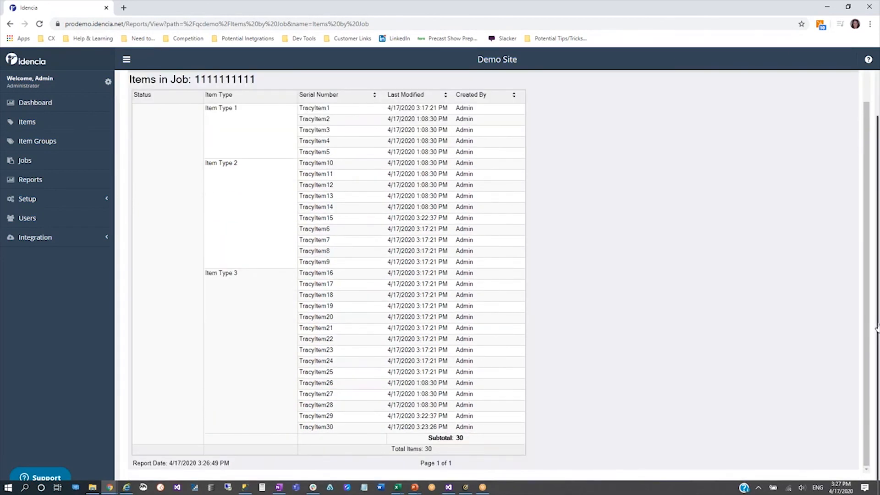
left_click_drag(878, 328, 878, 250)
left_click_drag(867, 241, 868, 204)
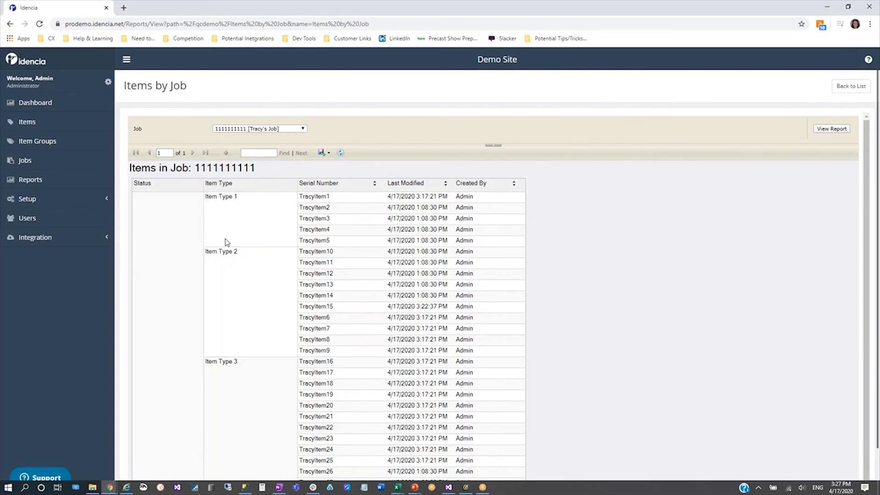
Open the job list, switch to PhyInv_JobShipments.csv in Excel and review the Inventory Date column from TracyItem1 to TracyItem27
left_click(39, 164)
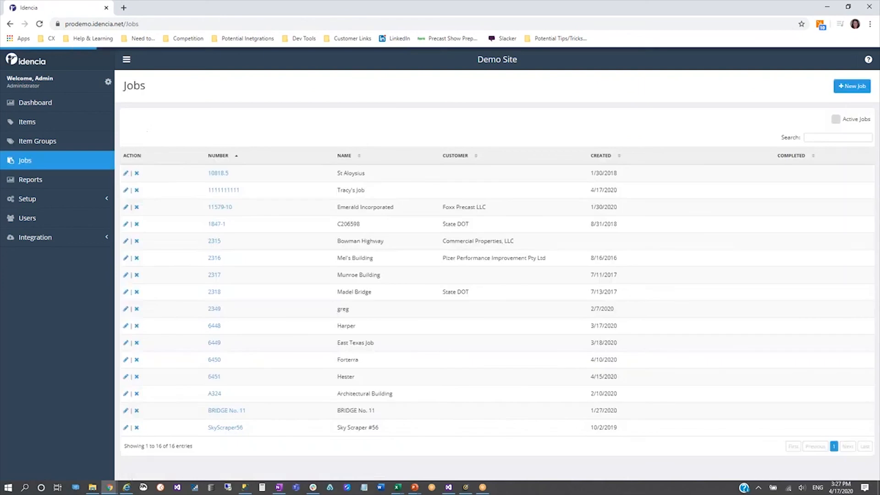
mouse_move(397, 487)
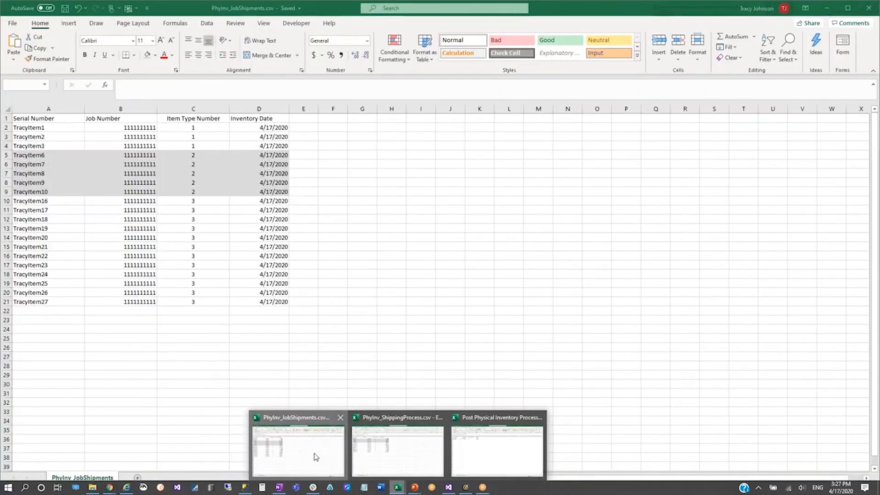
left_click(316, 457)
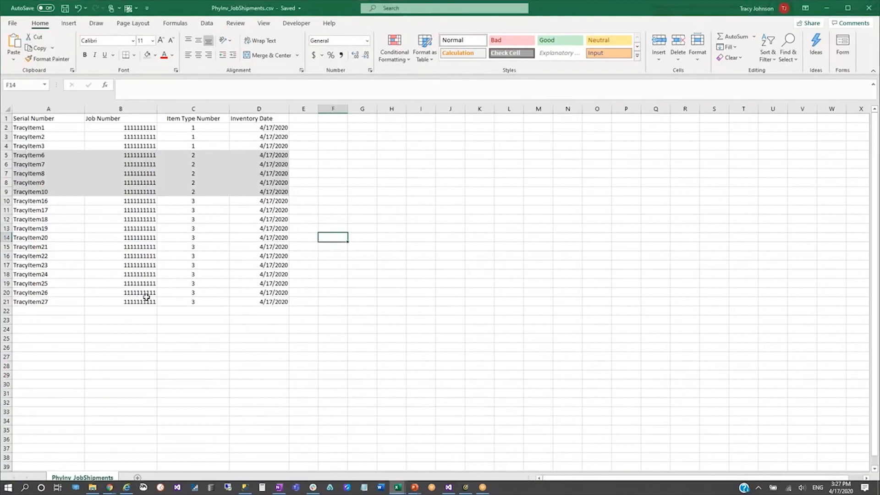
left_click(253, 128)
left_click_drag(253, 128, 244, 301)
left_click(244, 302)
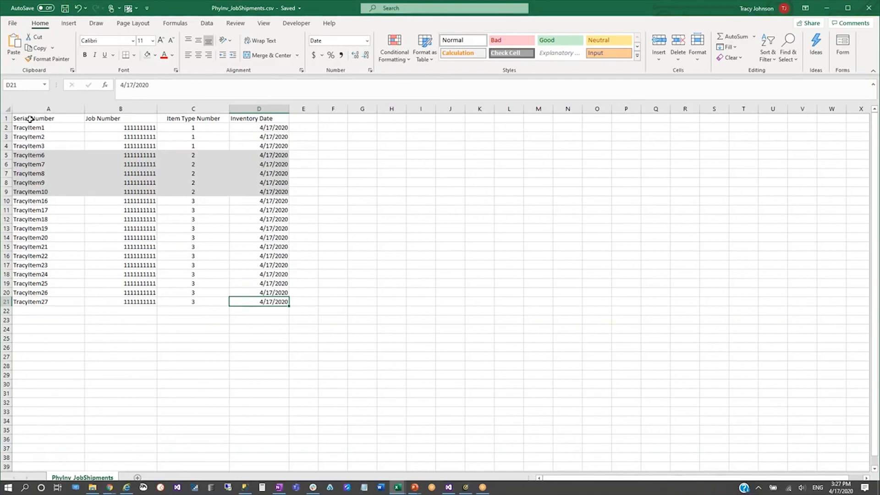
key("alt+Tab")
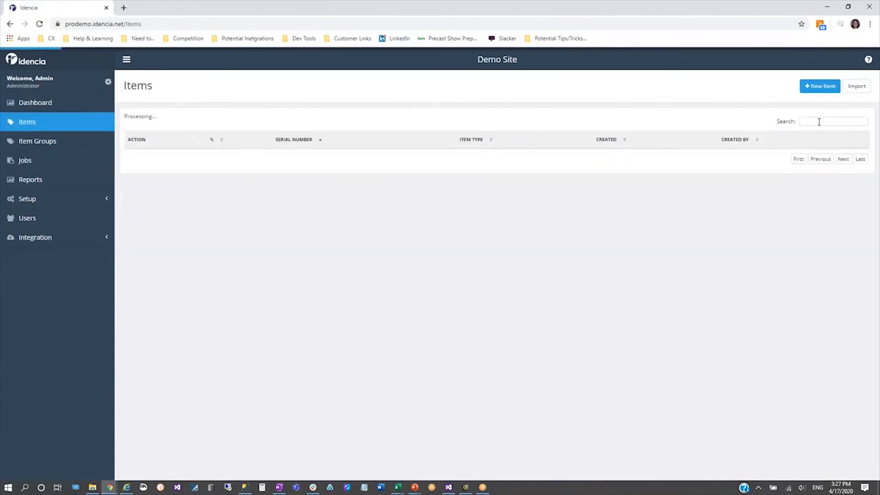
left_click(856, 87)
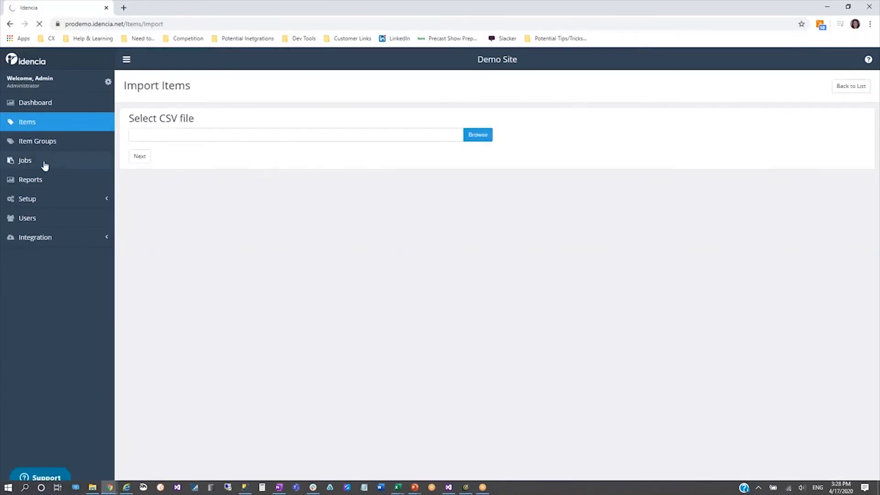
left_click(25, 164)
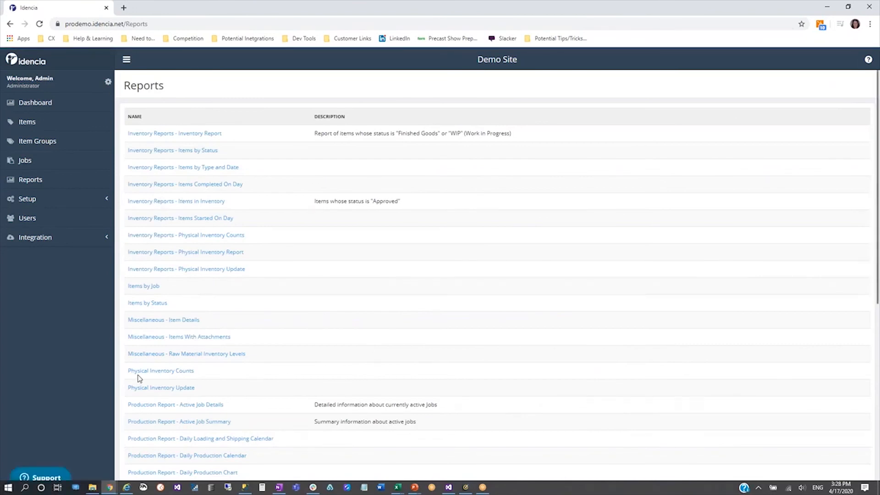
left_click(160, 375)
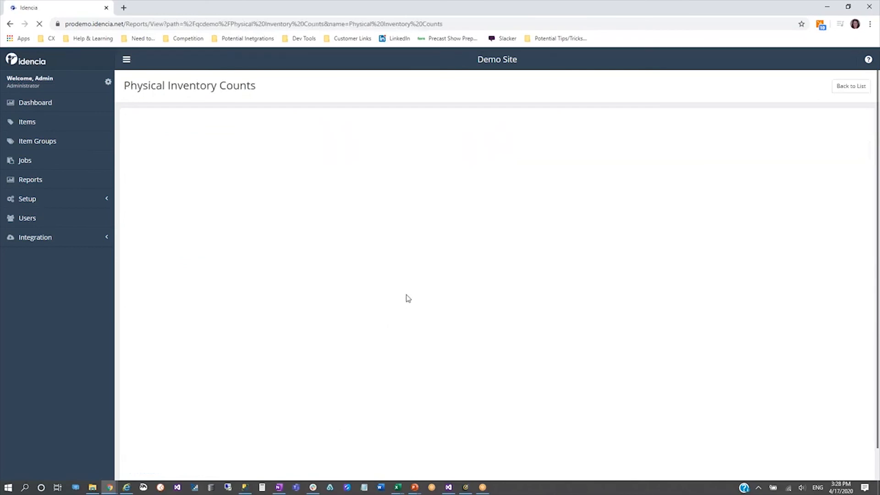
left_click(316, 129)
type("4/17/2020")
key("Tab")
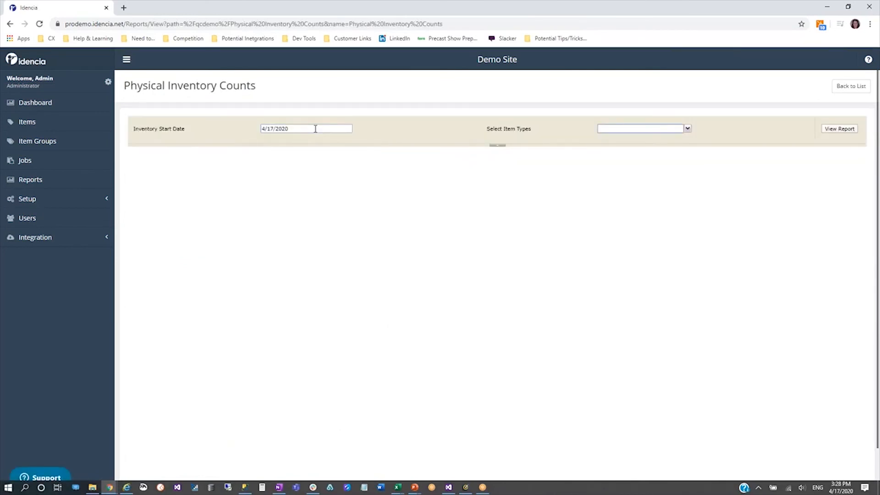
left_click(688, 129)
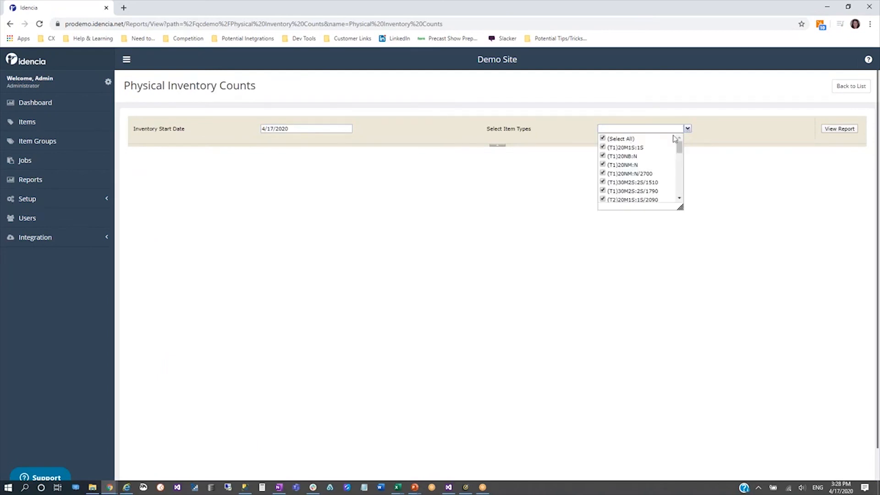
left_click(839, 129)
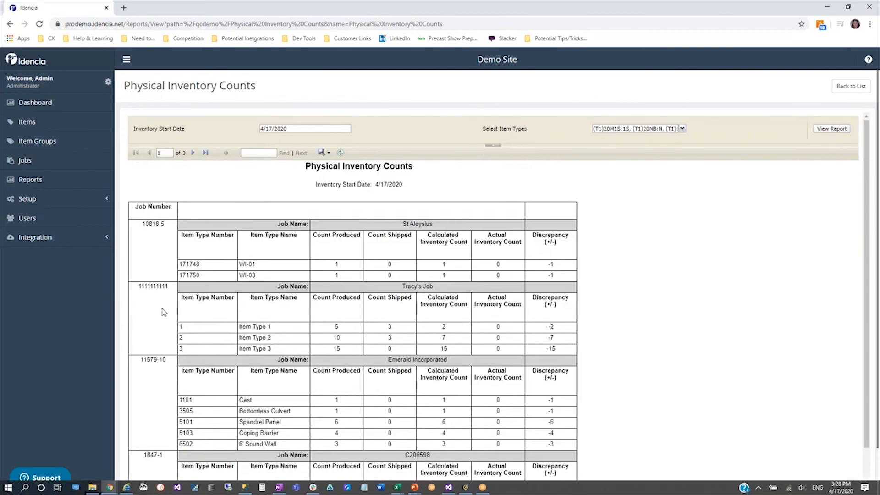
left_click_drag(170, 287, 138, 286)
Import the physical inventory items from PhyInv_JobShipments.csv into the item list
left_click(46, 121)
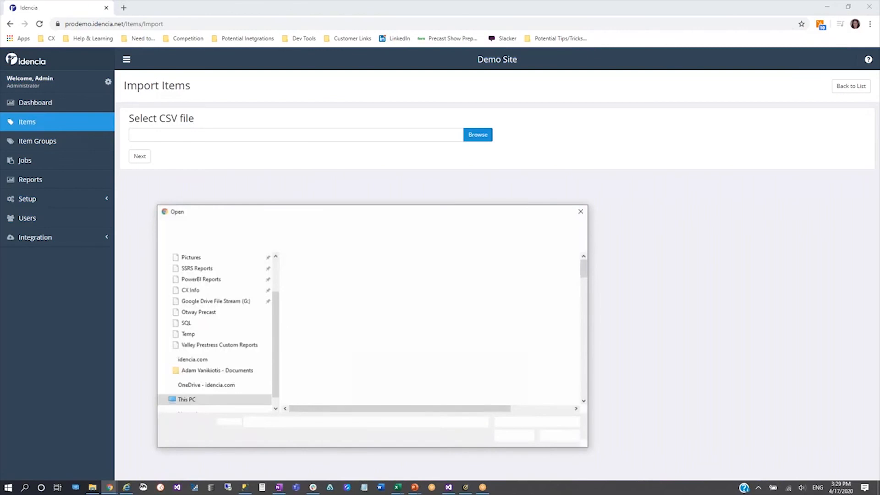
left_click(339, 275)
left_click(514, 438)
left_click(140, 158)
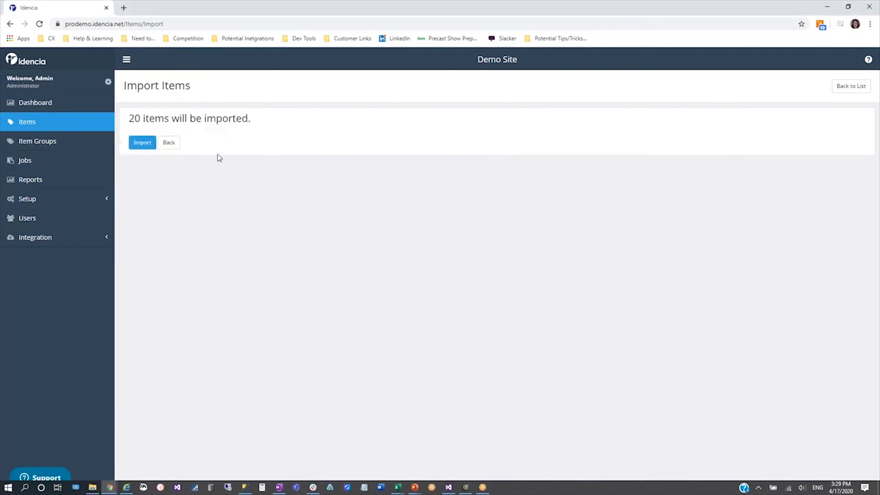
left_click(139, 146)
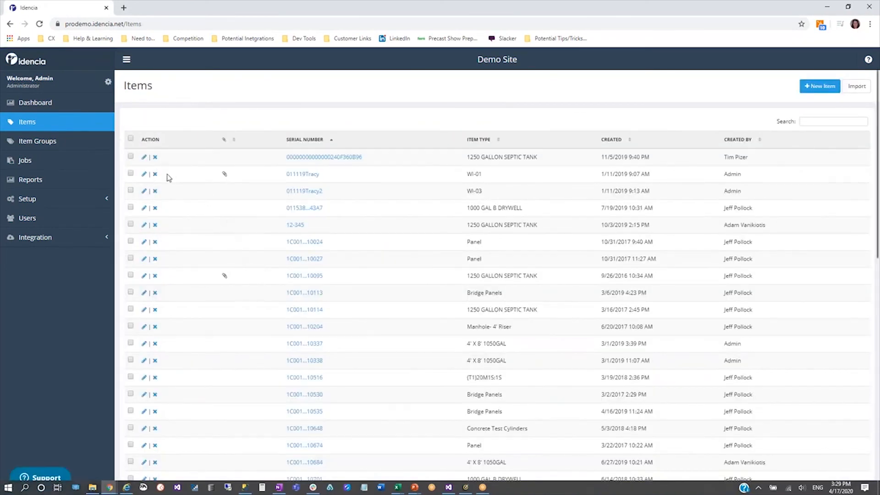
left_click(34, 183)
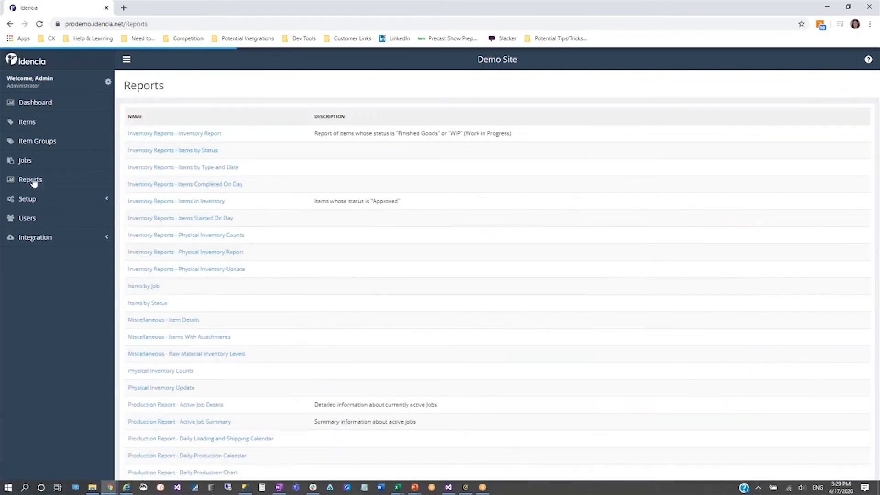
left_click(161, 371)
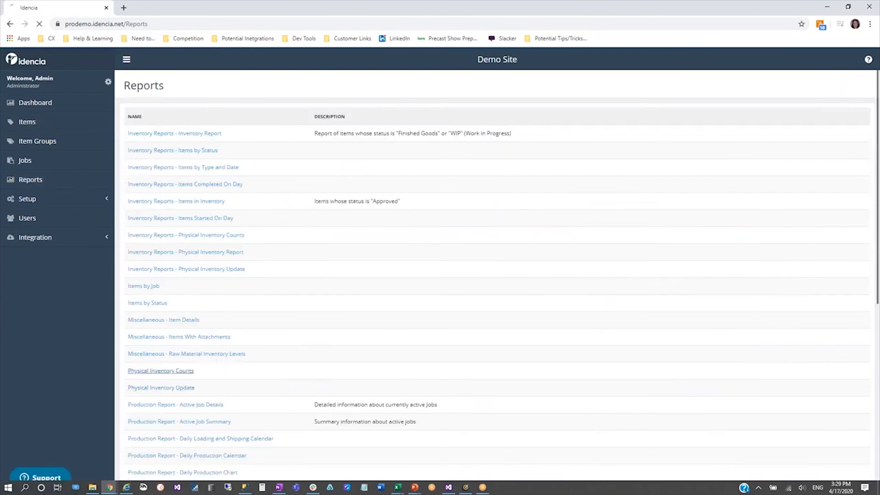
left_click(306, 129)
type("4")
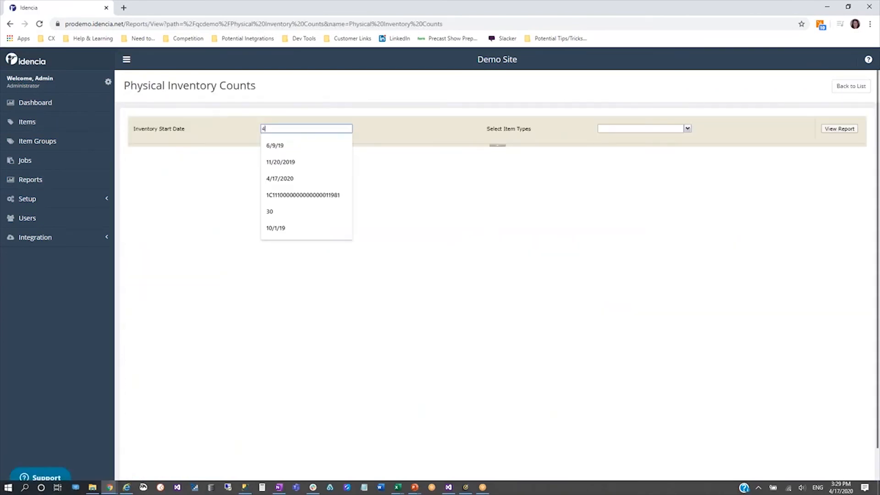
type("/17/2020")
key("Tab")
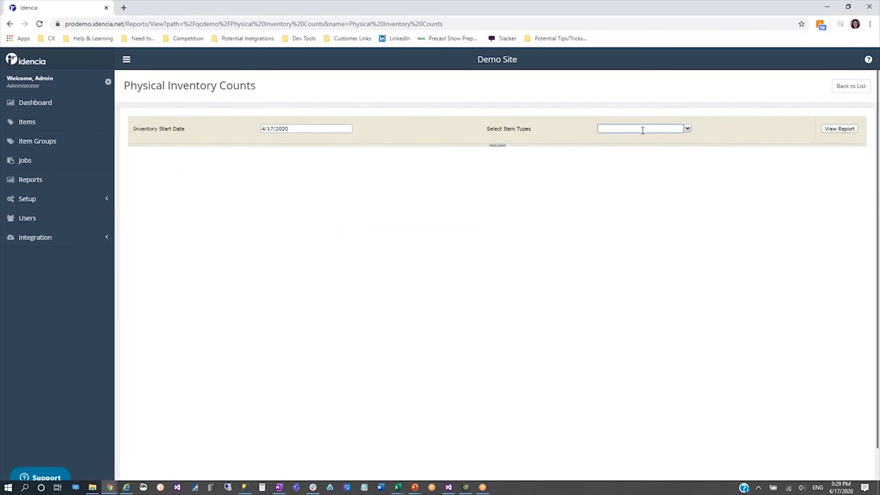
left_click(688, 129)
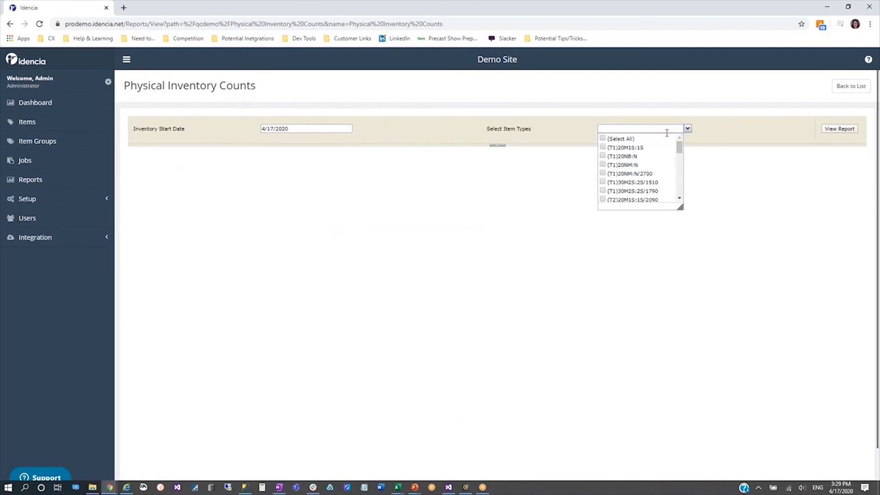
left_click(630, 139)
left_click(839, 128)
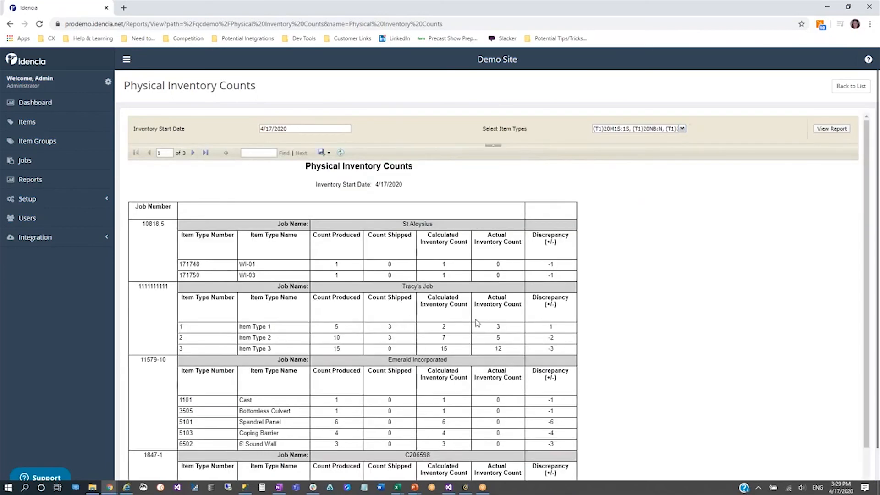
double_click(499, 328)
left_click(541, 348)
Leave the counts report and open the item list
left_click(60, 130)
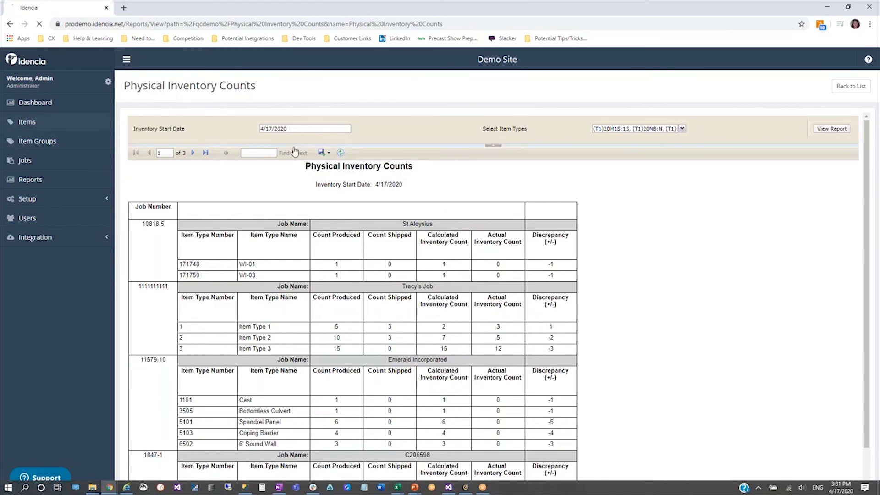